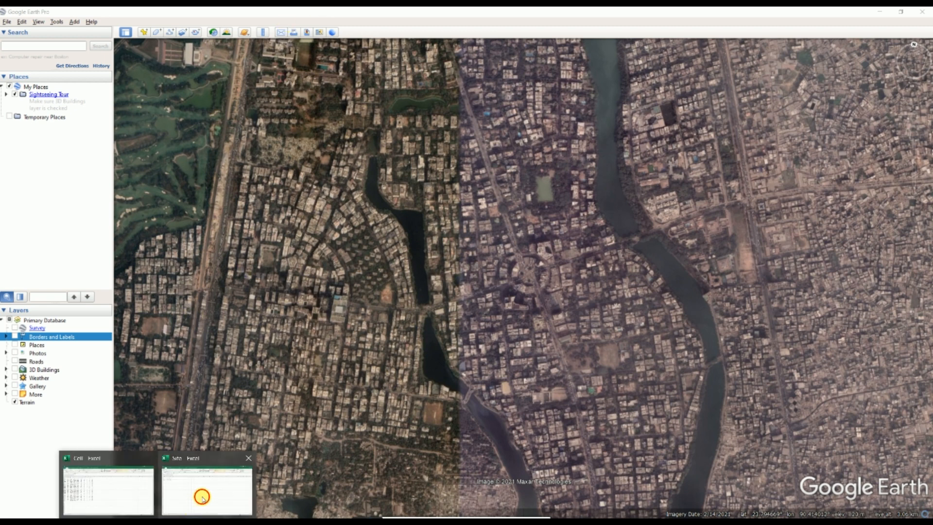
# Switch to the Site workbook in Excel and review the Site, Long and Lat data for the three sites
pyautogui.click(202, 496)
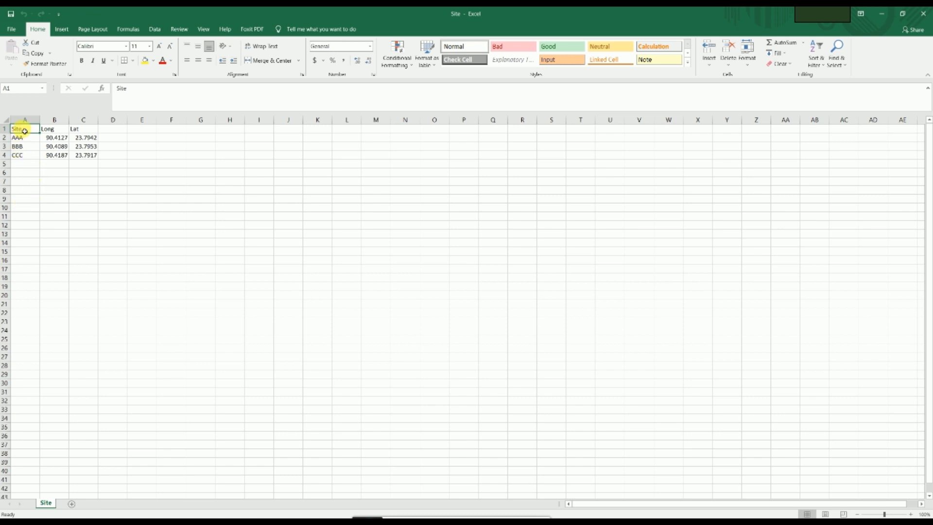
pyautogui.moveTo(26, 135); pyautogui.dragTo(88, 156)
pyautogui.click(126, 215)
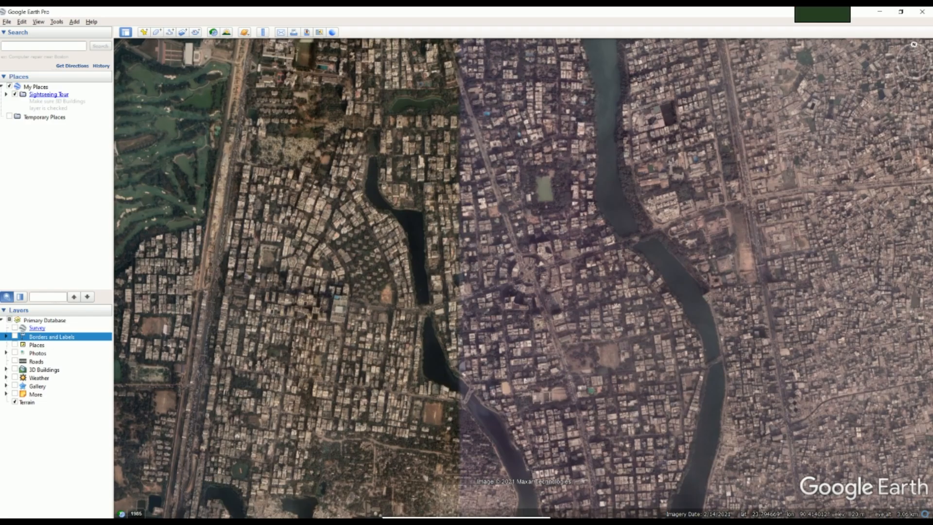
# Import the Site CSV file from the Google Earth documents folder into Google Earth Pro as comma-delimited data
pyautogui.click(7, 23)
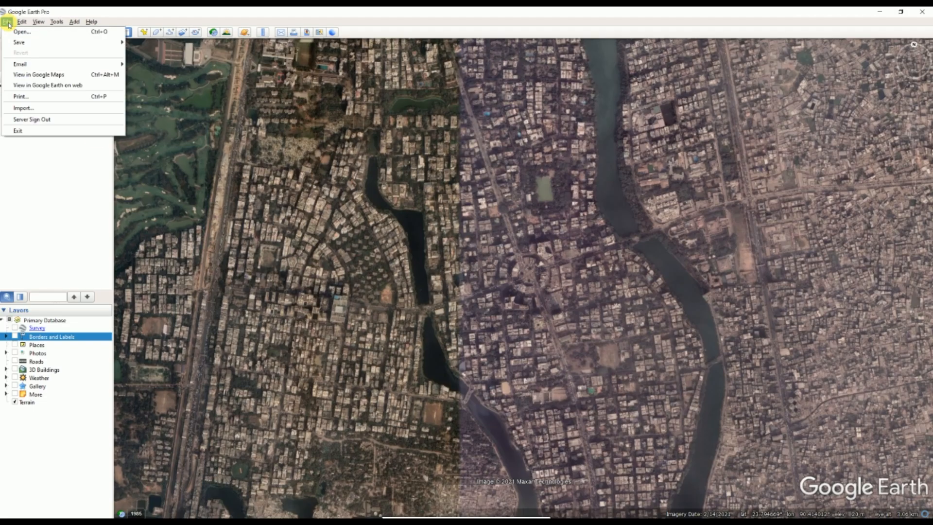
pyautogui.click(27, 111)
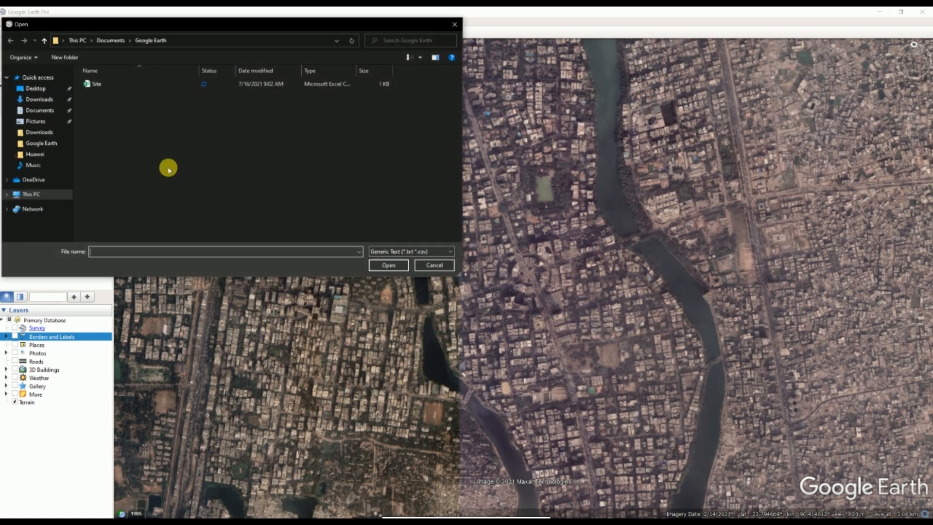
pyautogui.click(99, 87)
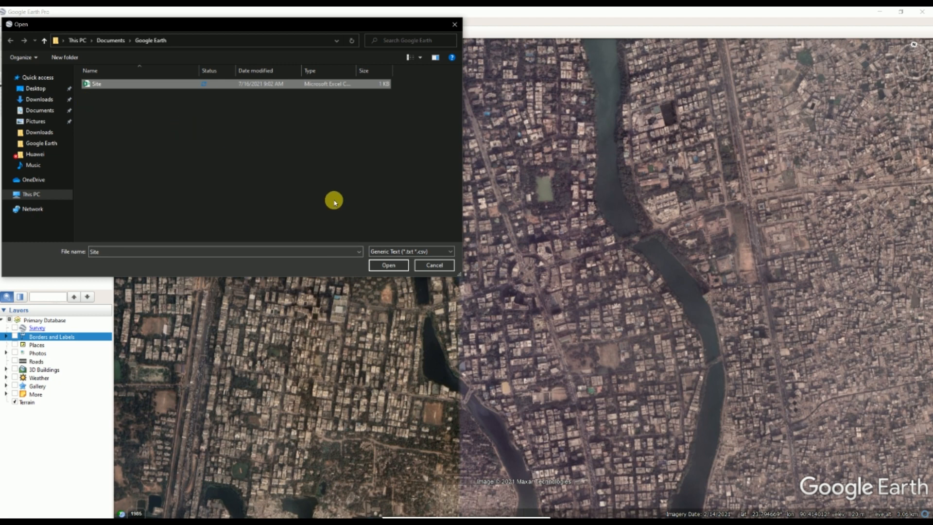
pyautogui.click(377, 267)
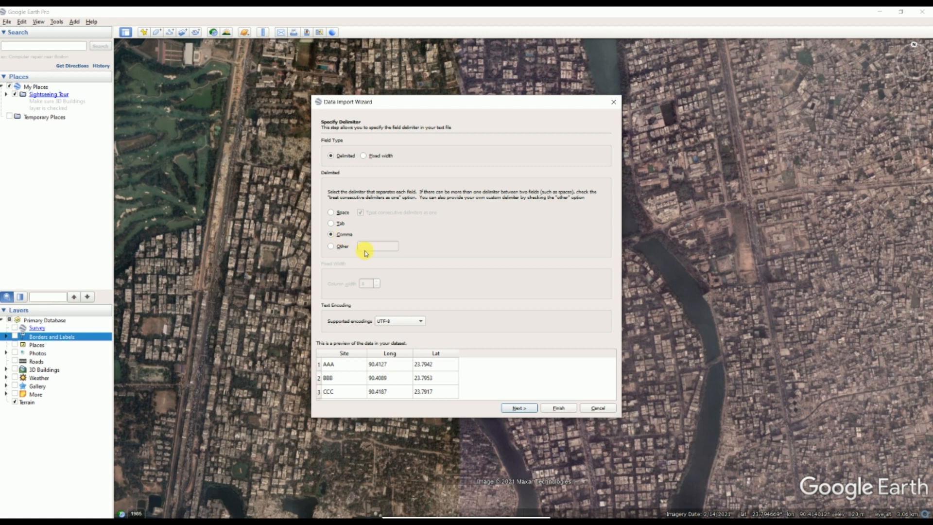
pyautogui.click(551, 411)
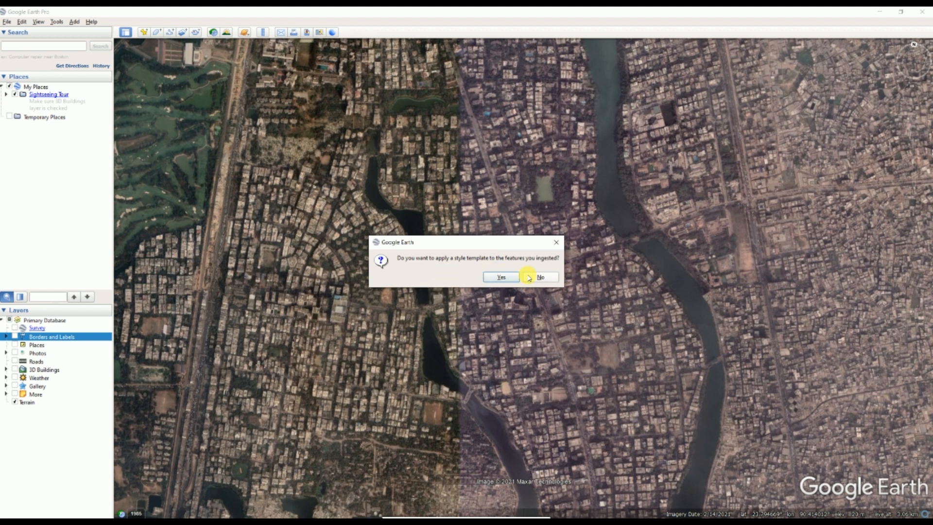
# Choose to apply a style template to the imported features and set its name field to Site
pyautogui.click(510, 278)
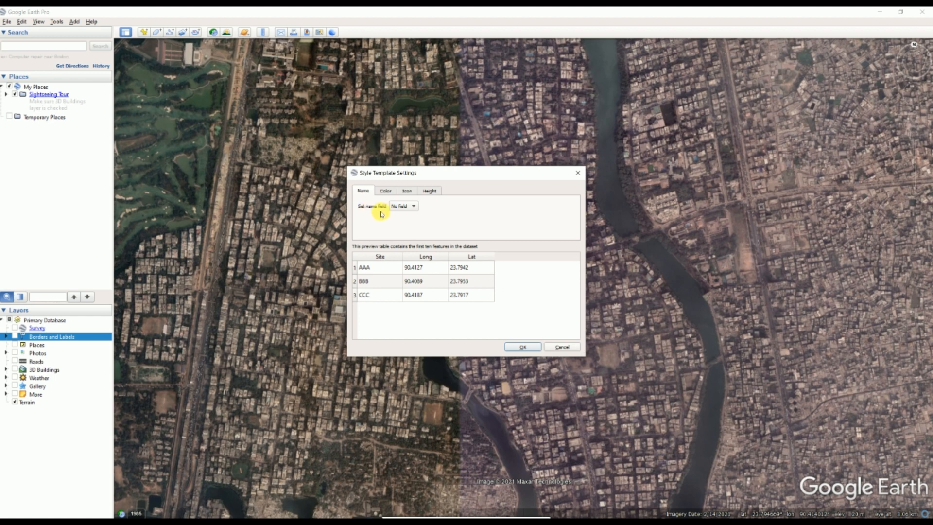
pyautogui.click(412, 206)
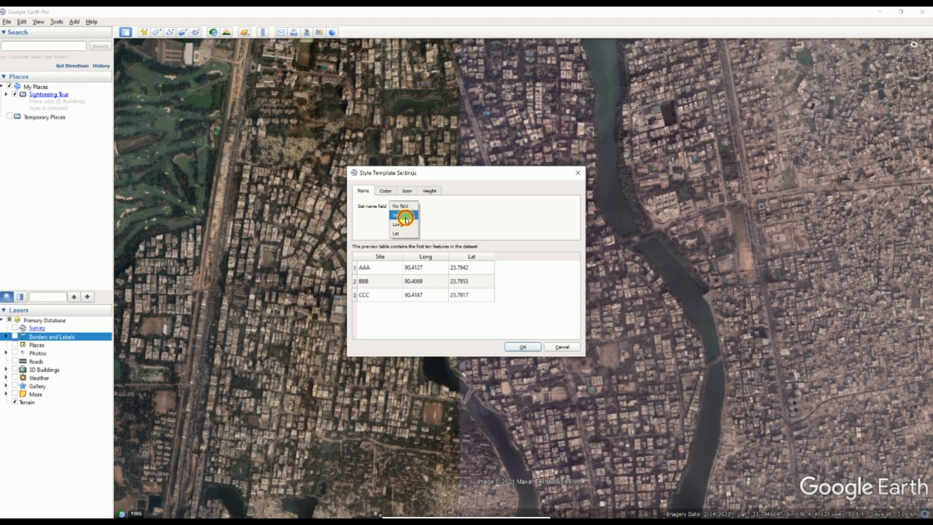
pyautogui.click(407, 218)
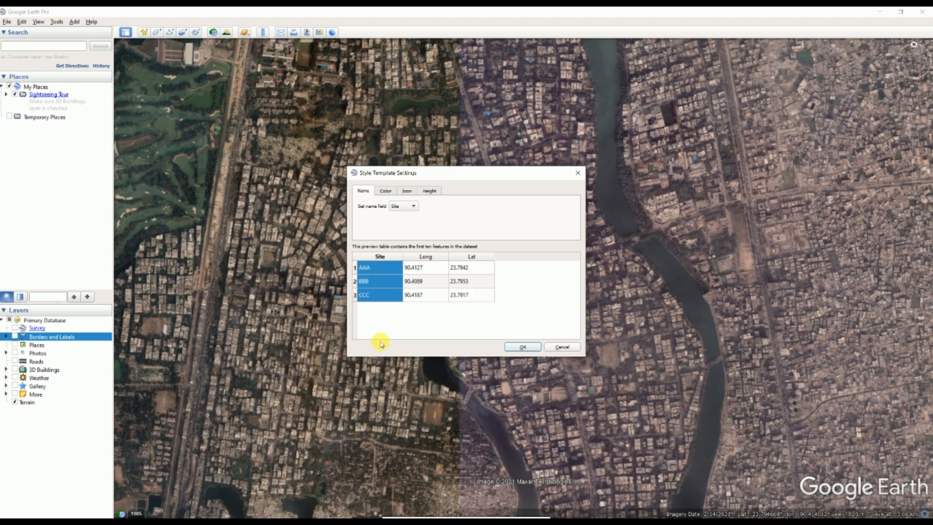
pyautogui.click(387, 192)
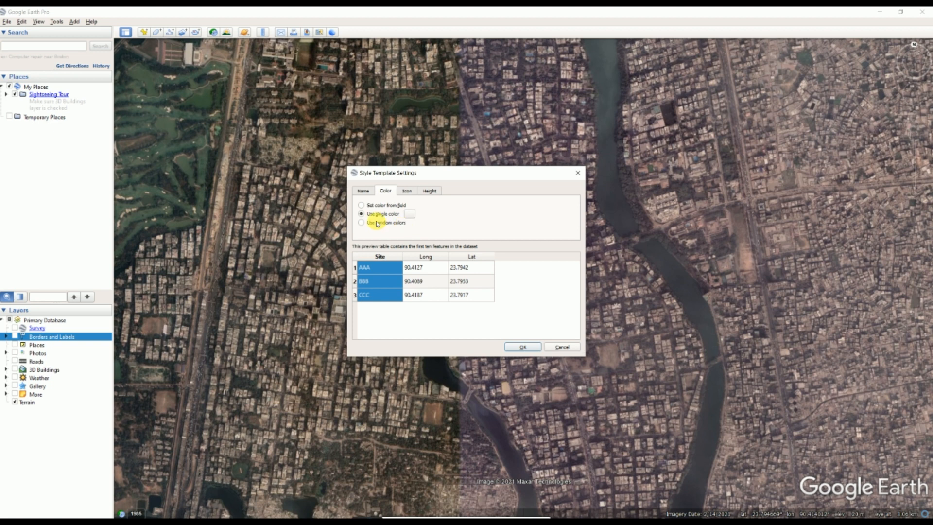
pyautogui.click(410, 212)
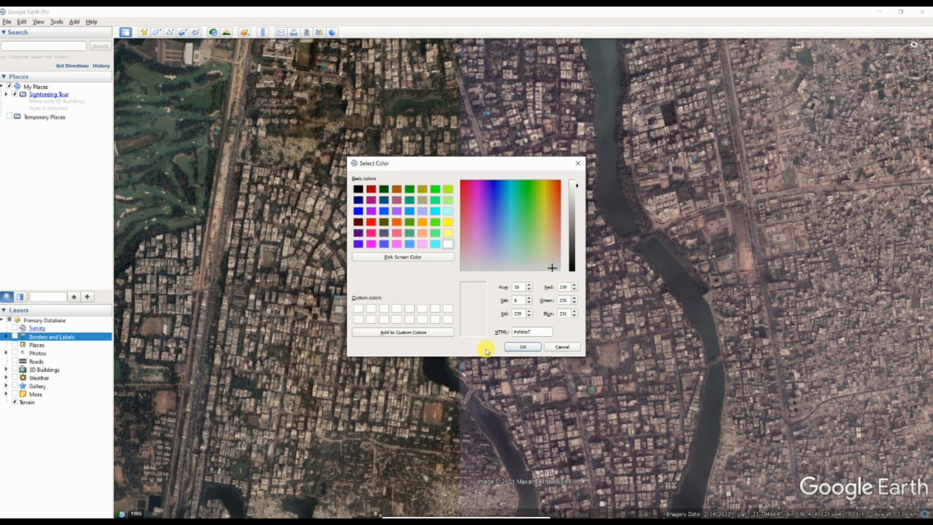
pyautogui.click(562, 348)
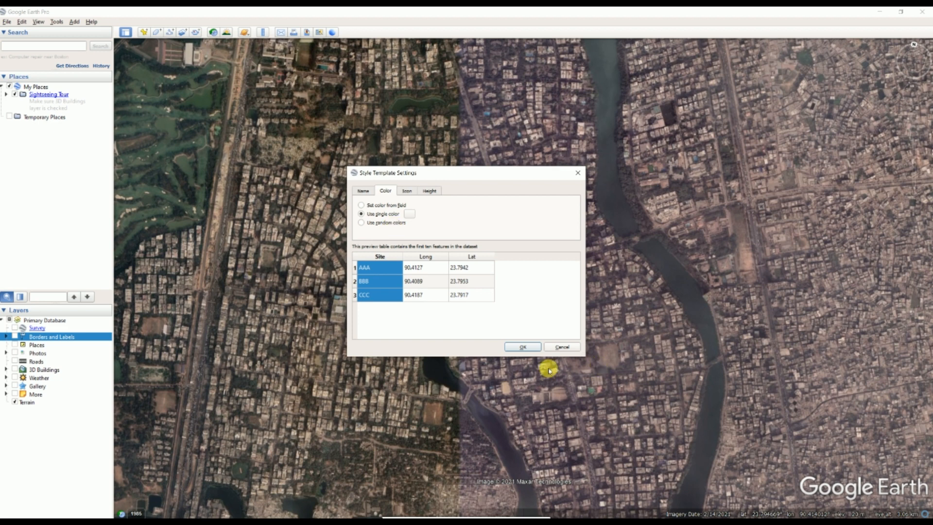
# Accept the style template settings and save the template under the name Site
pyautogui.click(528, 345)
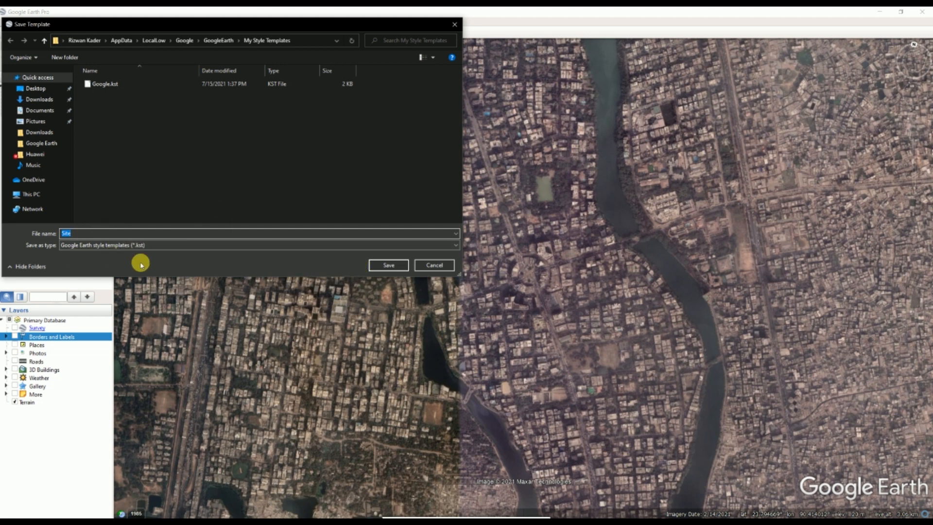
pyautogui.click(374, 265)
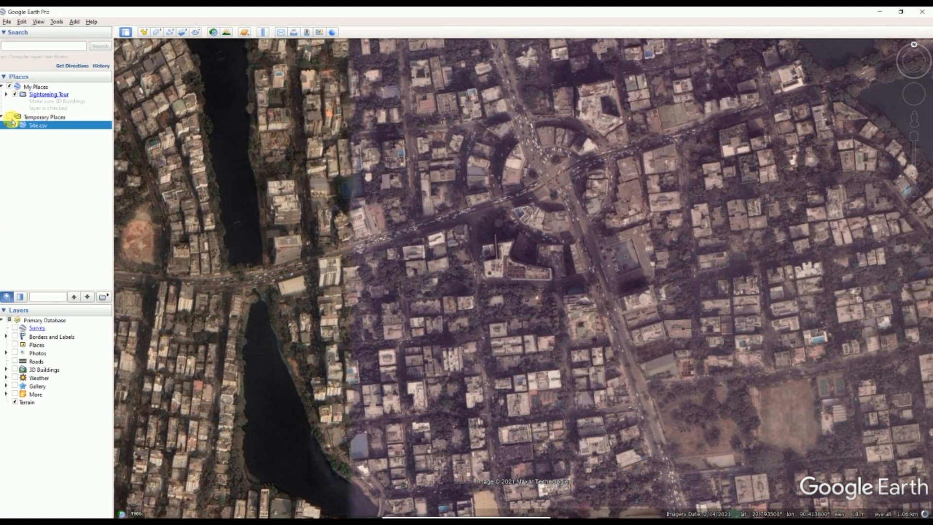
# Expand Site.csv and its Site folder in Temporary Places and turn on the folder's placemarks
pyautogui.click(6, 126)
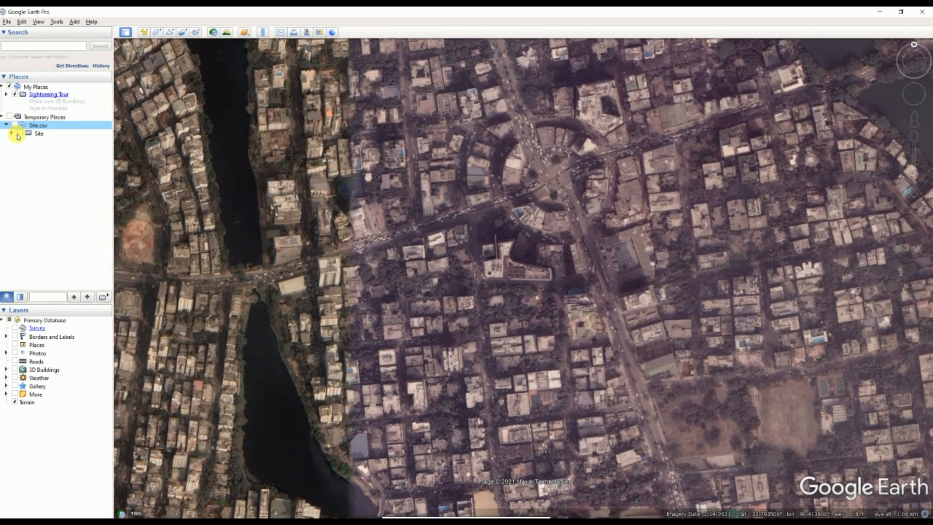
pyautogui.click(12, 134)
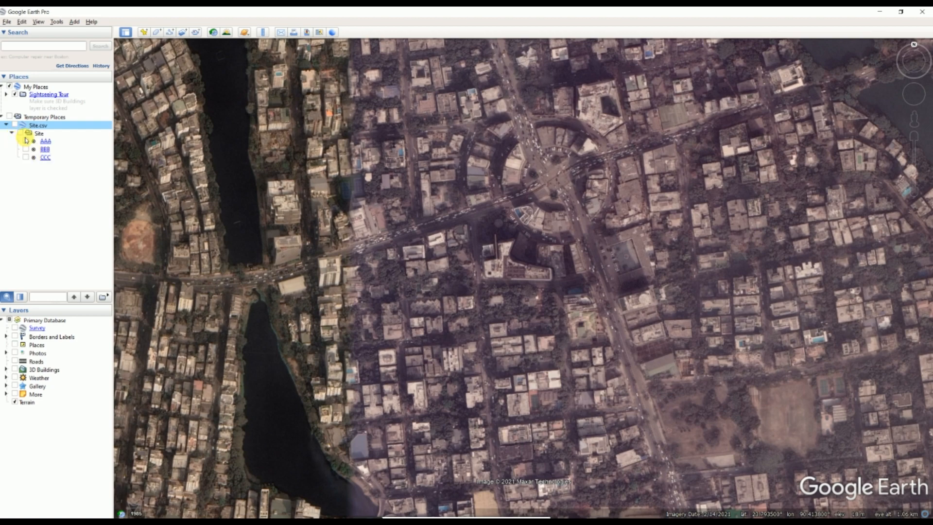
pyautogui.click(20, 133)
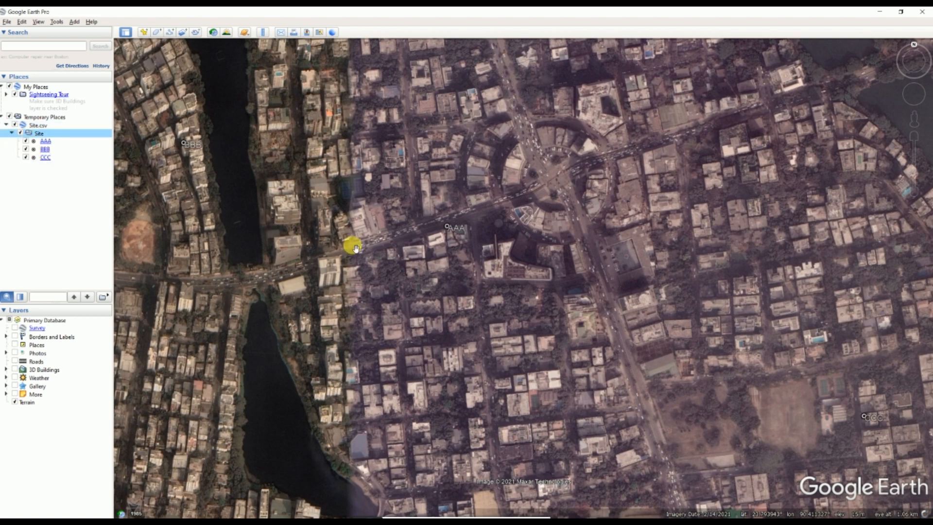
# Examine the locations of the AAA, BBB and CCC placemarks on the map, and collapse the Site folder
pyautogui.scroll(-5, 356, 248)
pyautogui.scroll(-3, 354, 245)
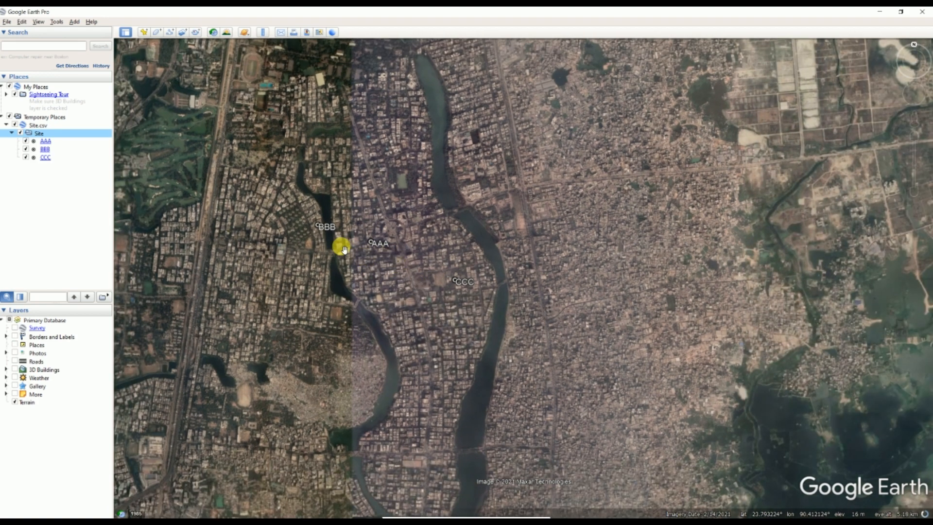
pyautogui.scroll(3, 342, 267)
pyautogui.moveTo(342, 266); pyautogui.dragTo(471, 337)
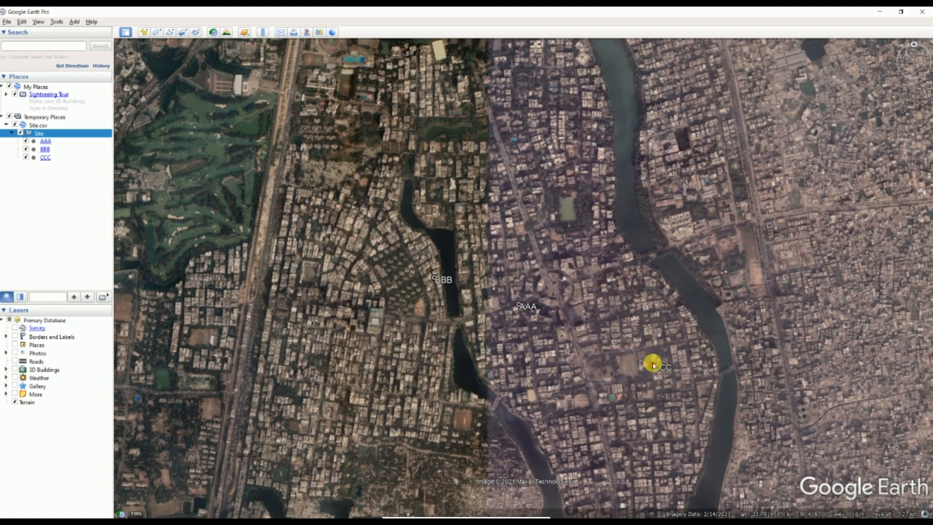
pyautogui.scroll(3, 429, 308)
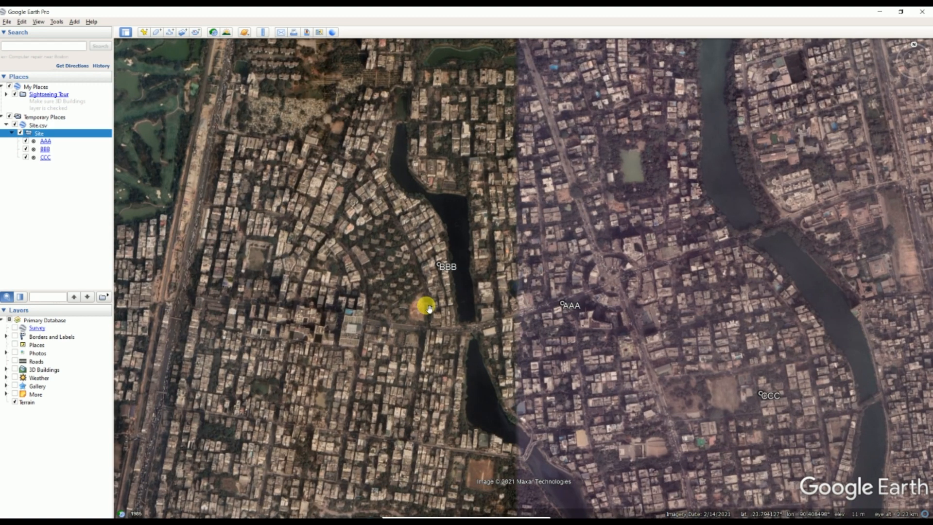
pyautogui.scroll(-3, 684, 371)
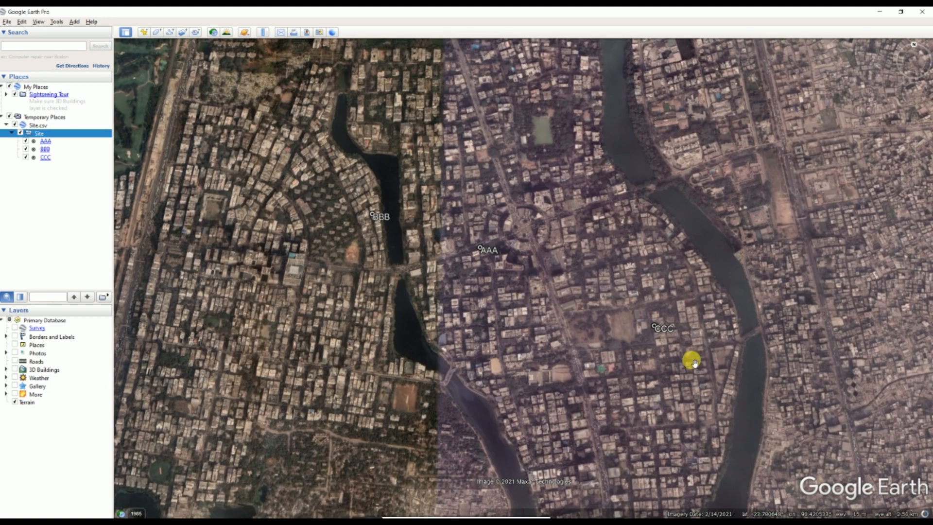
pyautogui.click(11, 134)
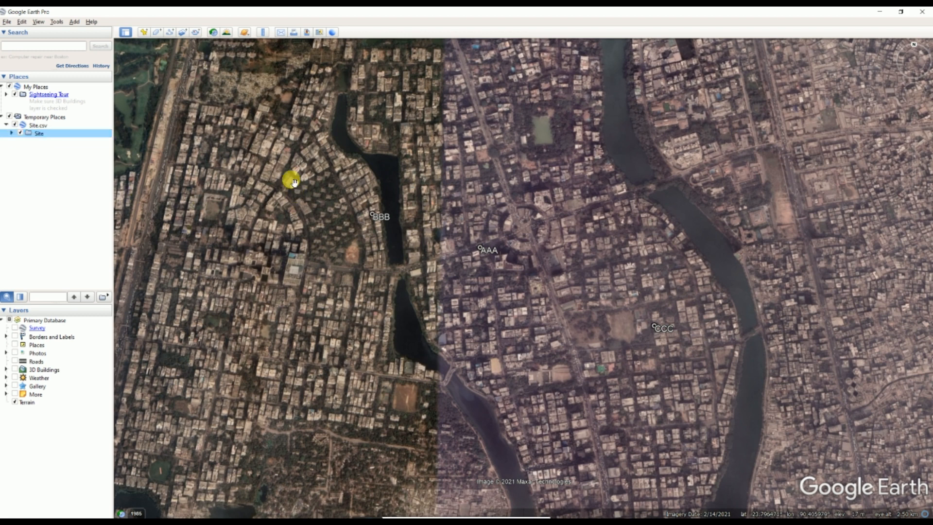
# Switch to the Cell workbook in Excel and examine the site names, band values and rows belonging to site AAA
pyautogui.click(158, 522)
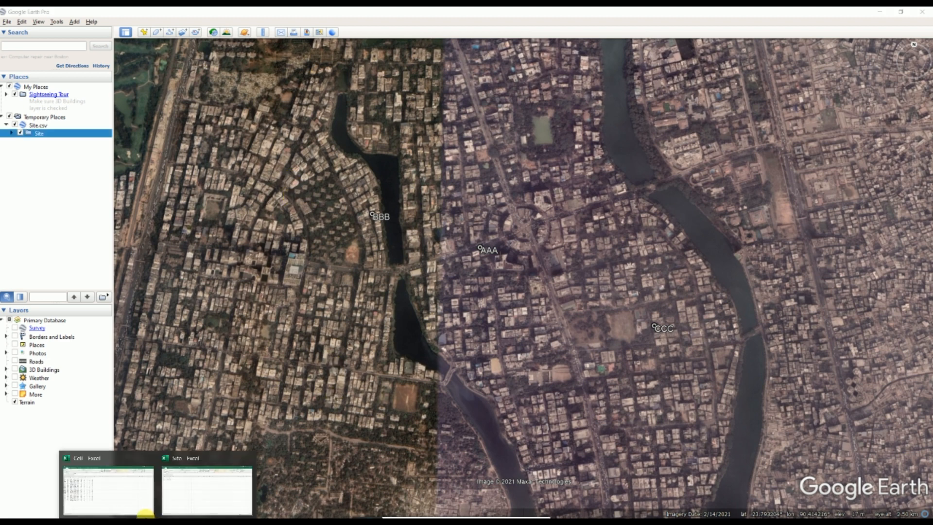
pyautogui.click(145, 513)
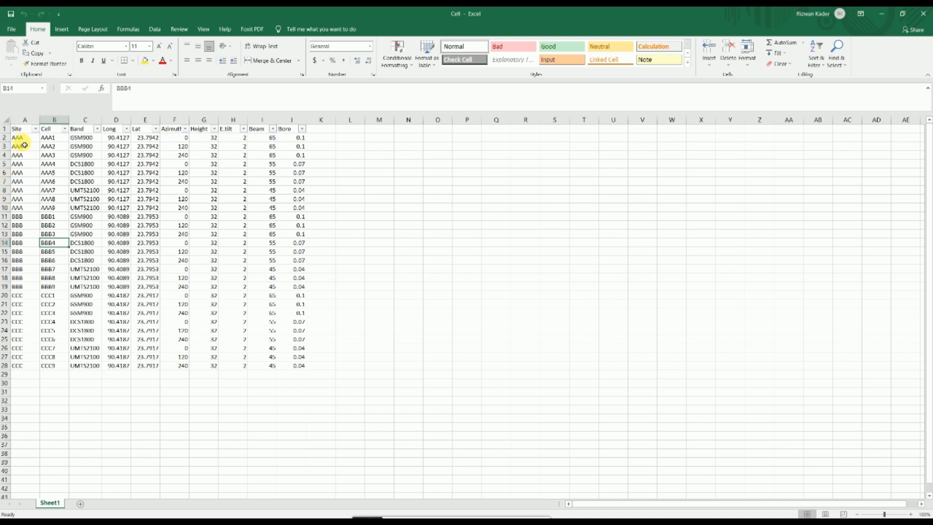
pyautogui.moveTo(21, 139); pyautogui.dragTo(18, 359)
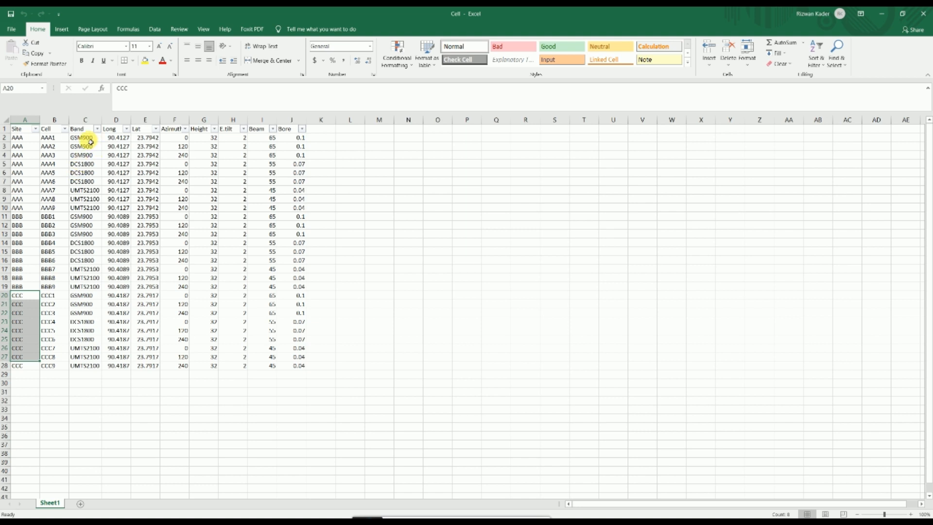
pyautogui.moveTo(93, 139); pyautogui.dragTo(82, 208)
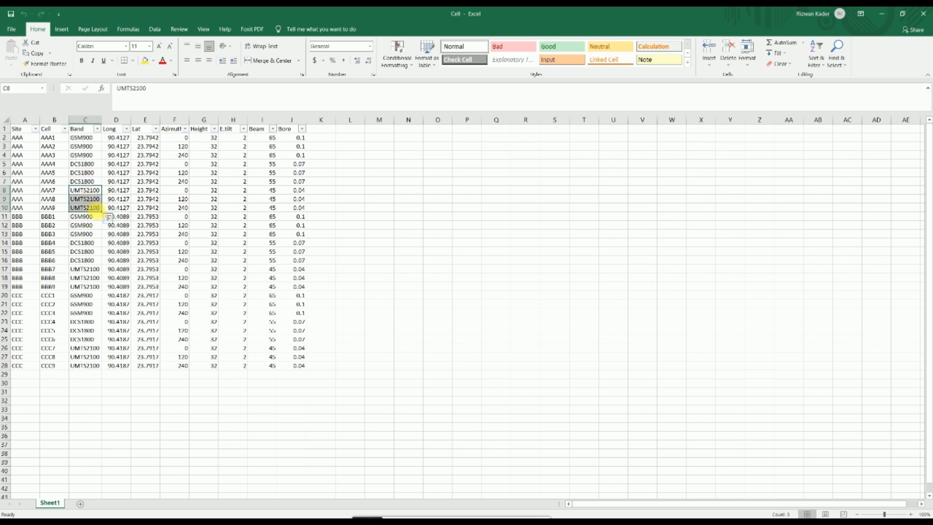
pyautogui.moveTo(11, 141); pyautogui.dragTo(4, 213)
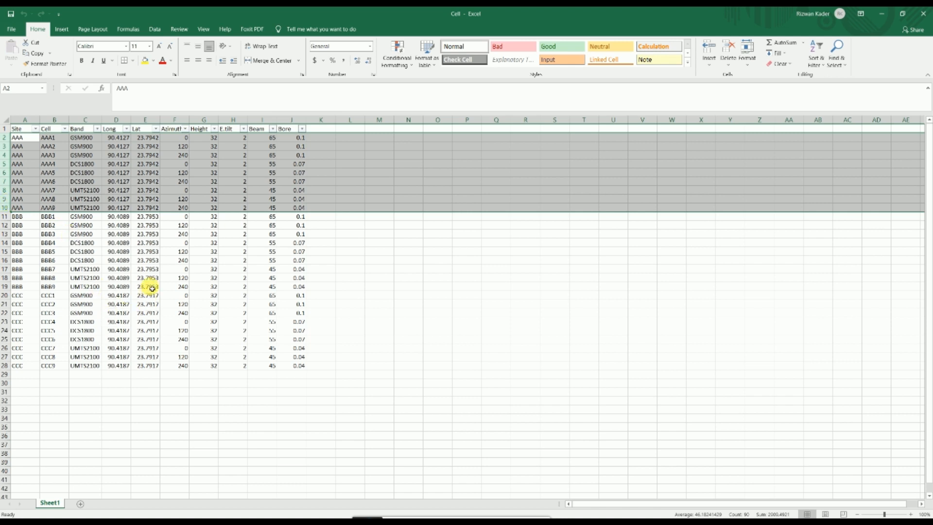
pyautogui.click(183, 357)
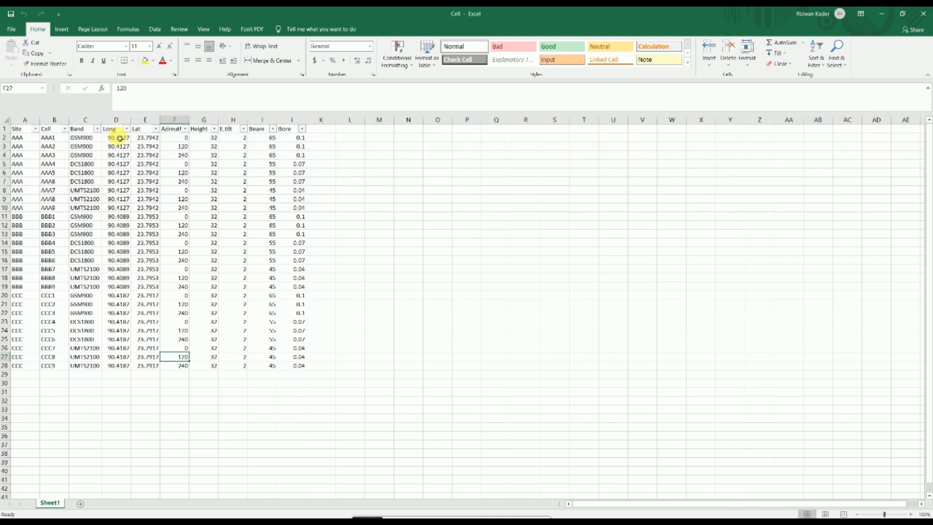
# Examine the Cell column, the cells belonging to site AAA, and the Azimuth column of the cell table
pyautogui.click(54, 120)
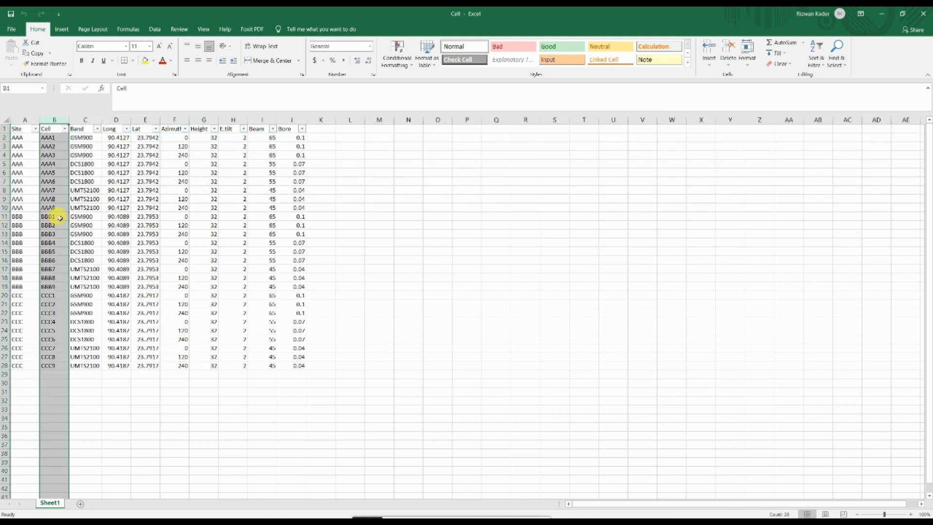
pyautogui.click(19, 137)
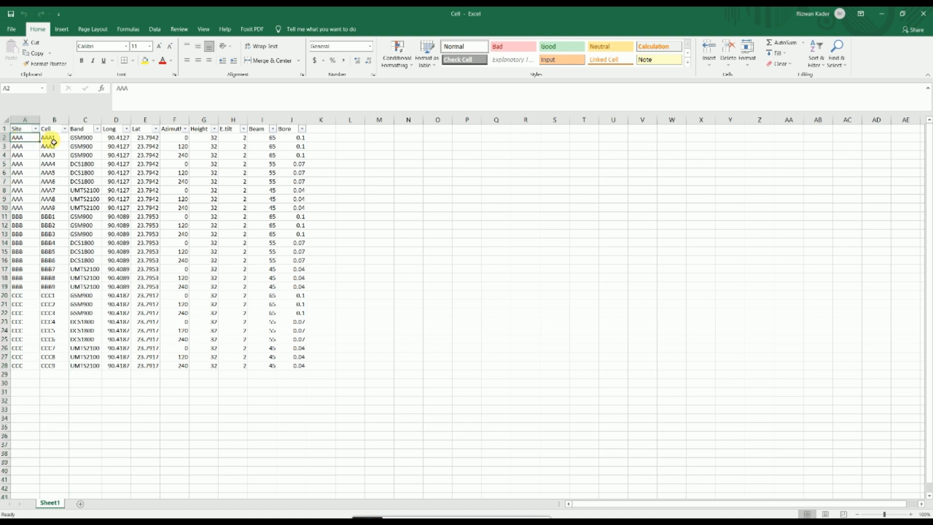
pyautogui.click(59, 139)
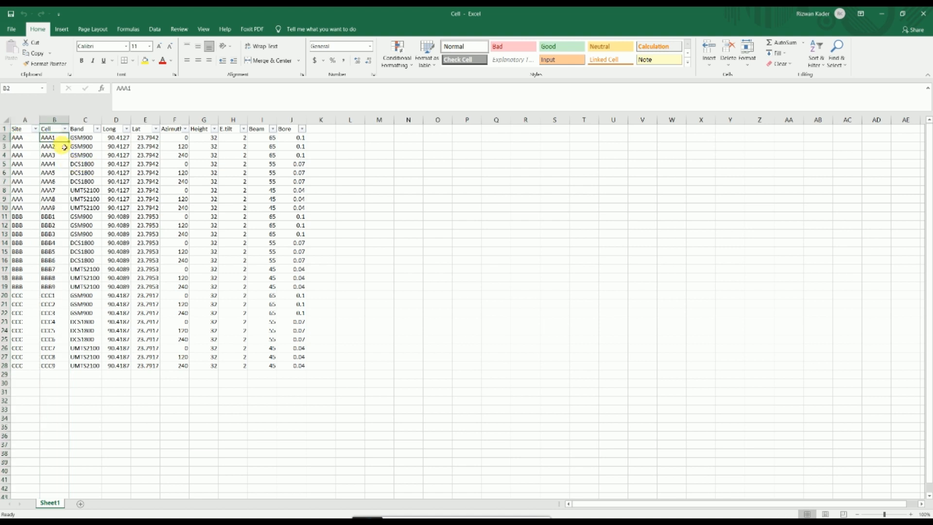
pyautogui.moveTo(56, 208); pyautogui.dragTo(63, 145)
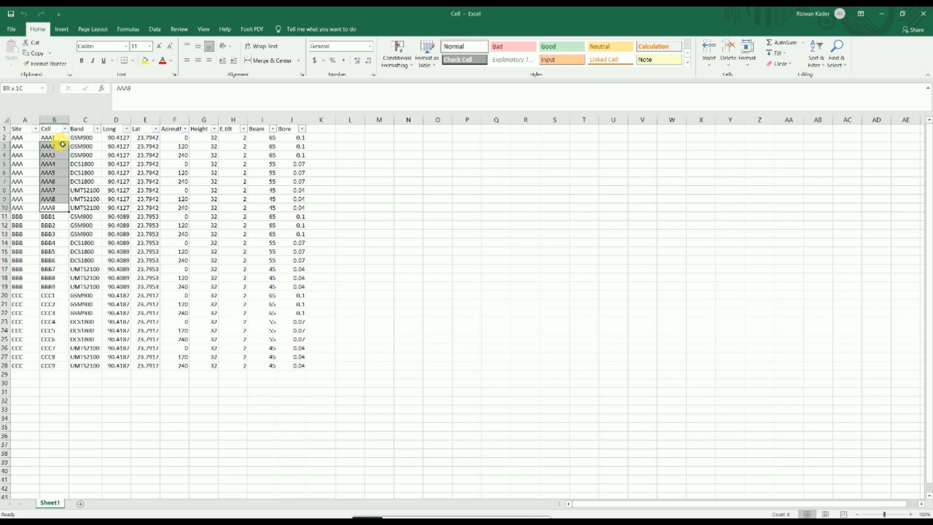
pyautogui.click(146, 190)
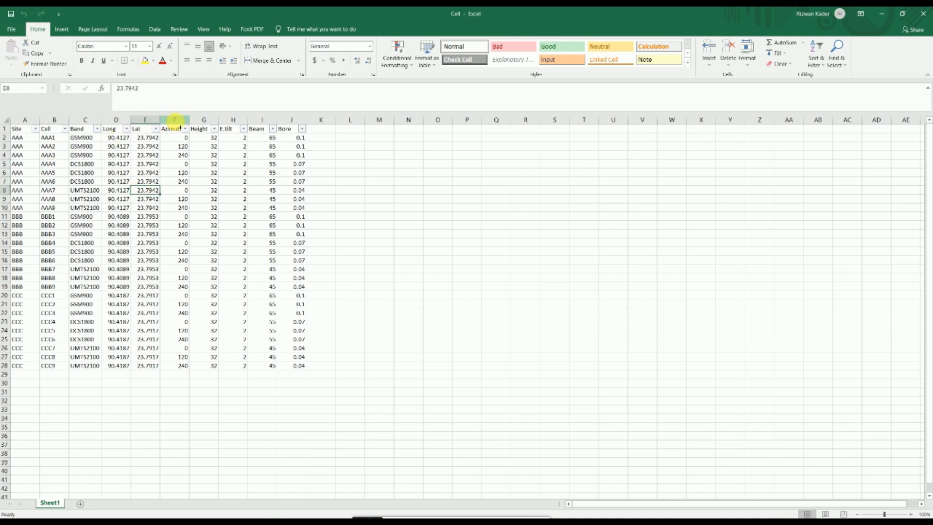
pyautogui.click(175, 119)
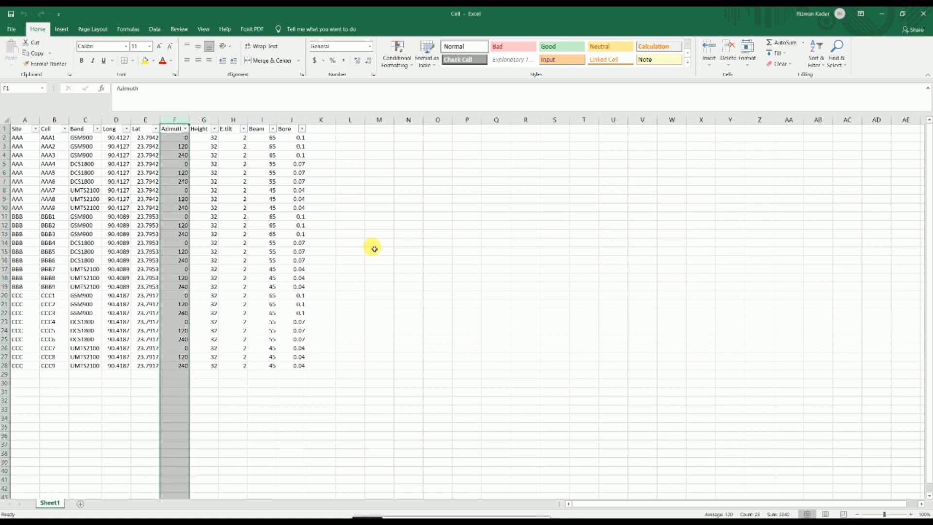
# Examine the Height and E.tilt columns of the cell table
pyautogui.click(457, 293)
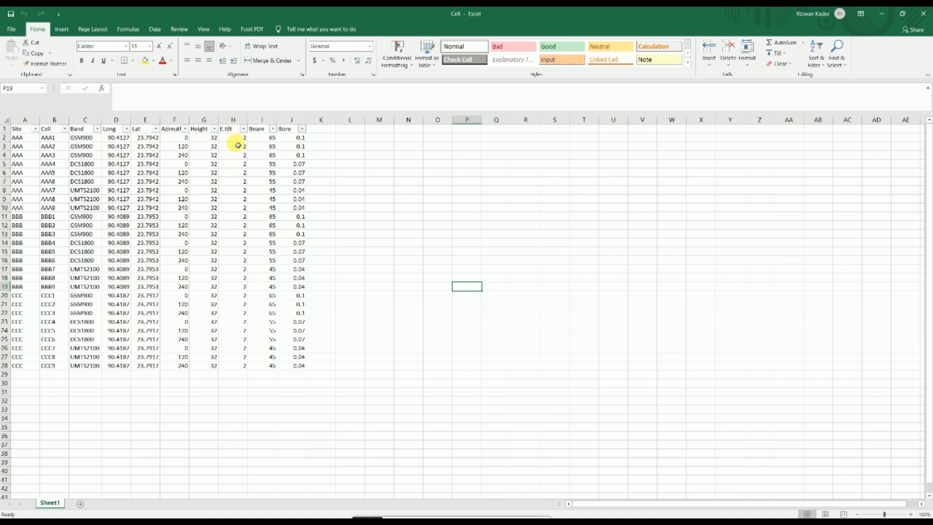
pyautogui.click(234, 120)
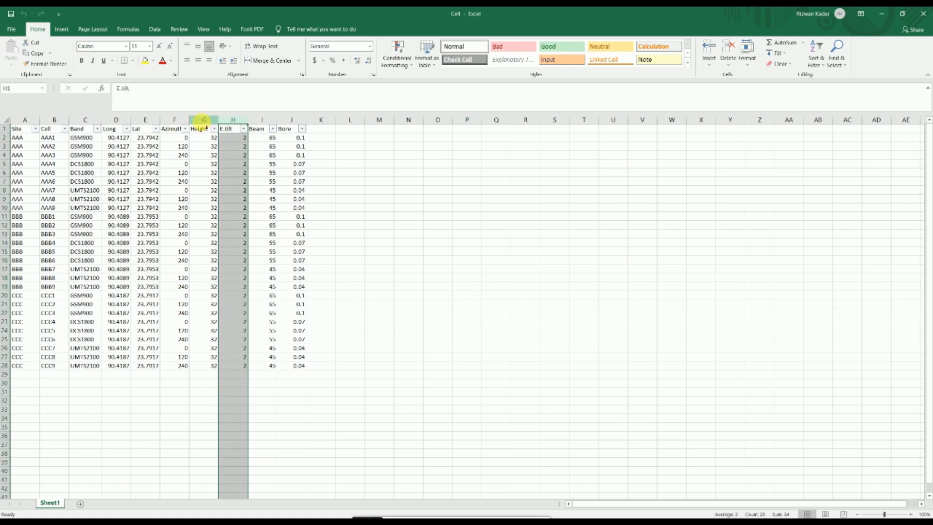
pyautogui.moveTo(203, 120); pyautogui.dragTo(225, 119)
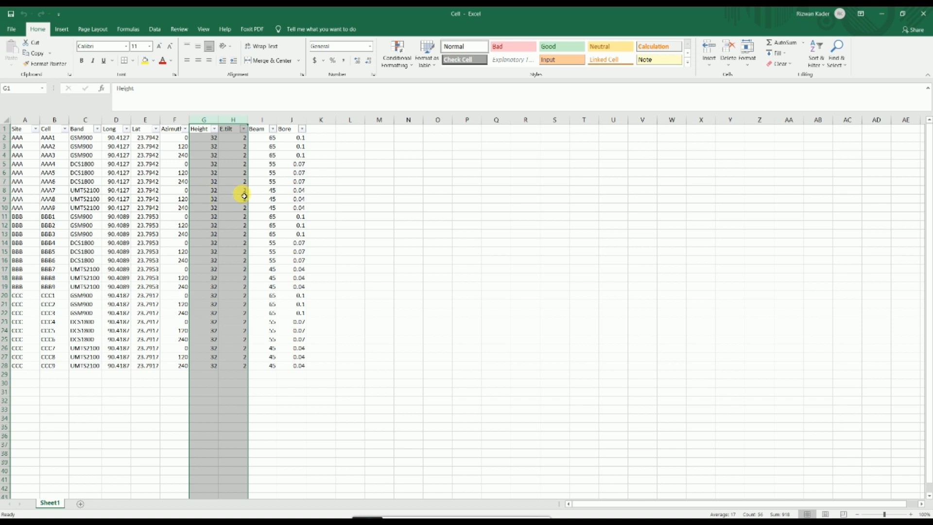
pyautogui.click(340, 183)
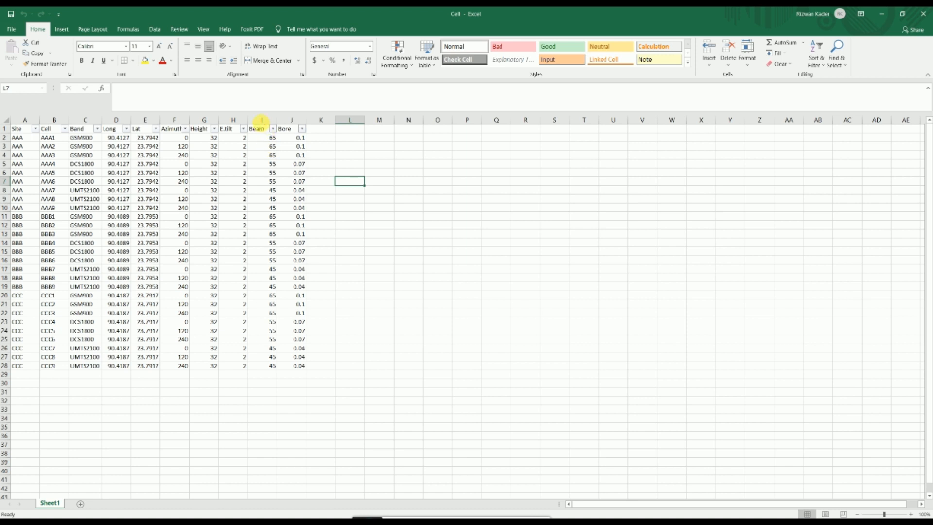
# Examine the Beam and Bore columns and the empty header cells beyond them, K1 to V1
pyautogui.moveTo(263, 120); pyautogui.dragTo(292, 120)
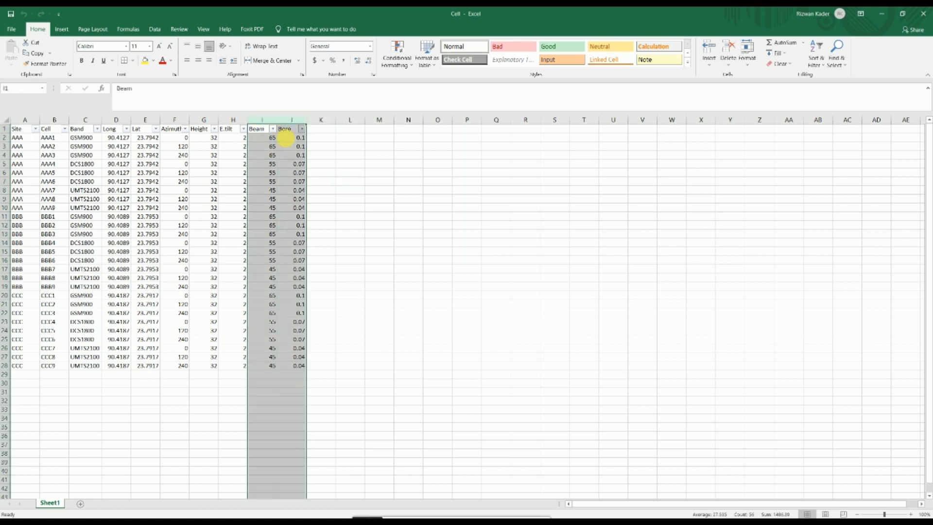
pyautogui.click(328, 235)
pyautogui.click(258, 130)
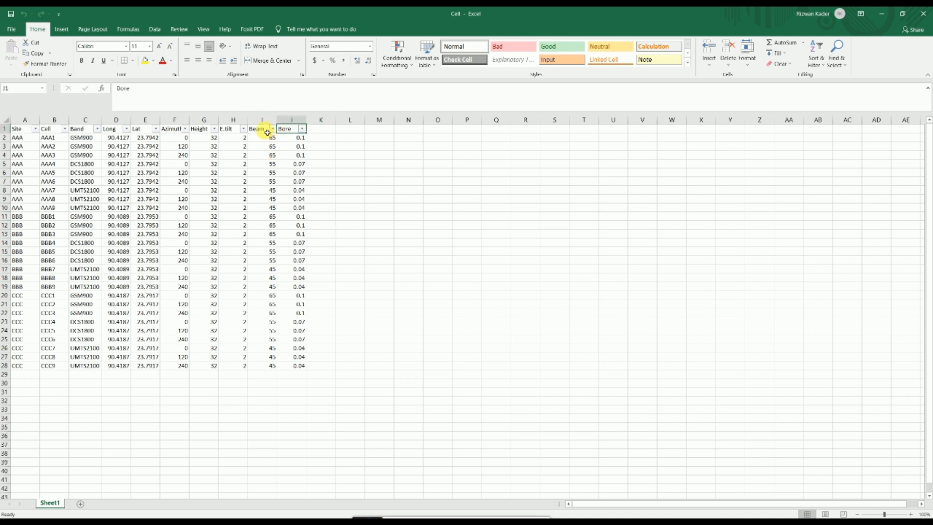
pyautogui.click(262, 120)
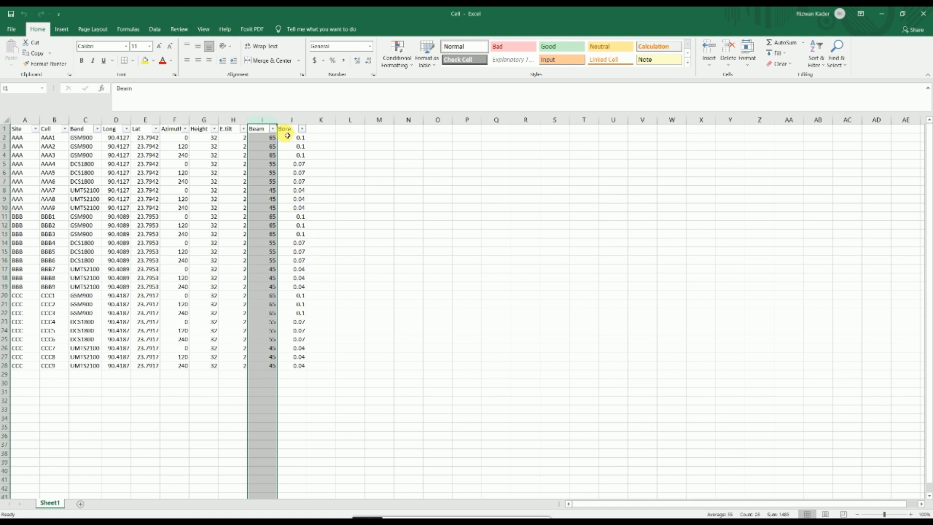
pyautogui.click(372, 208)
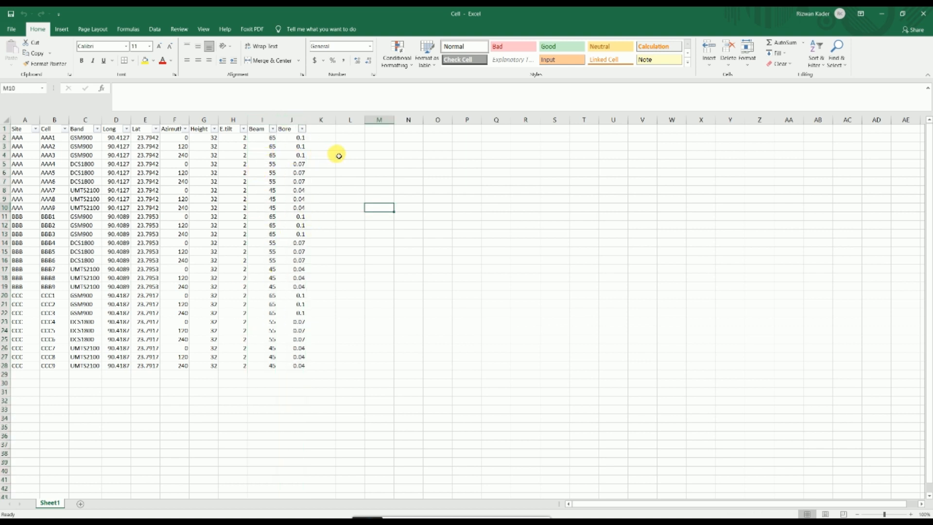
pyautogui.moveTo(323, 129); pyautogui.dragTo(643, 136)
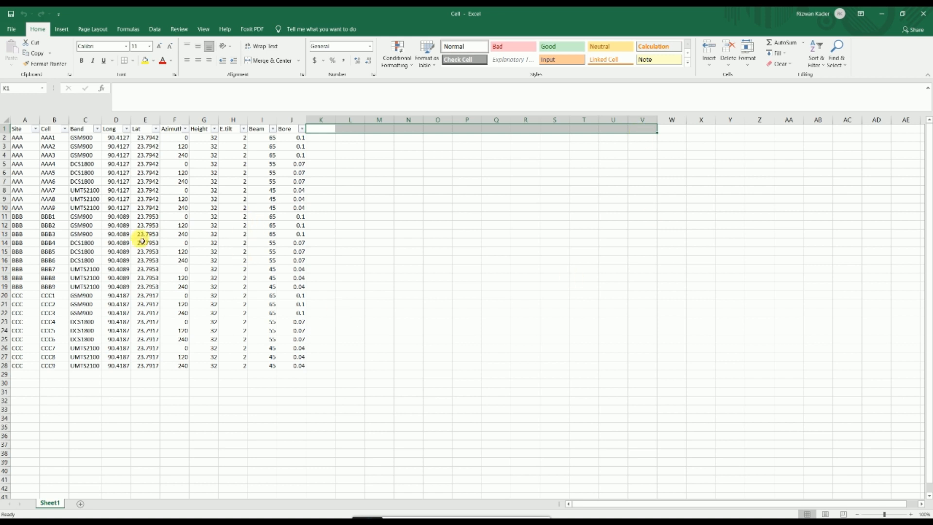
pyautogui.click(438, 236)
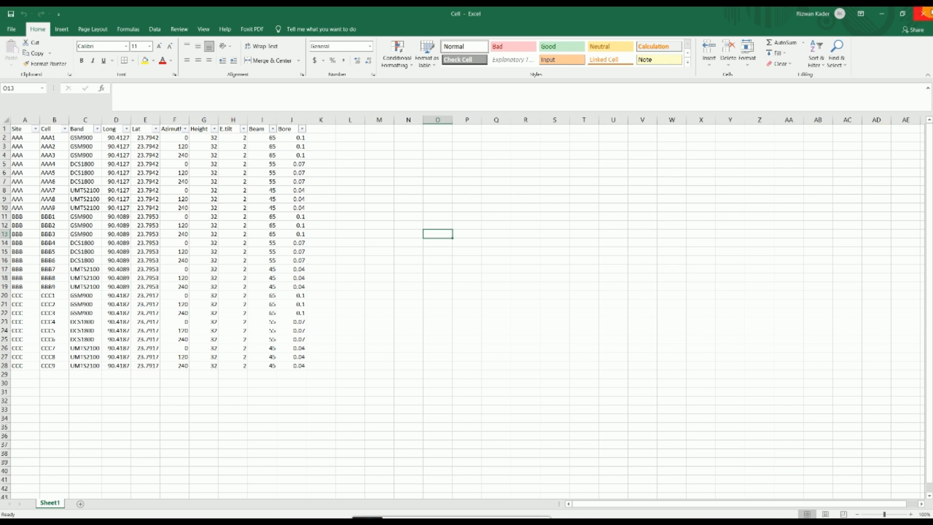
# Close the Cell workbook and switch to MapInfo Professional
pyautogui.click(926, 14)
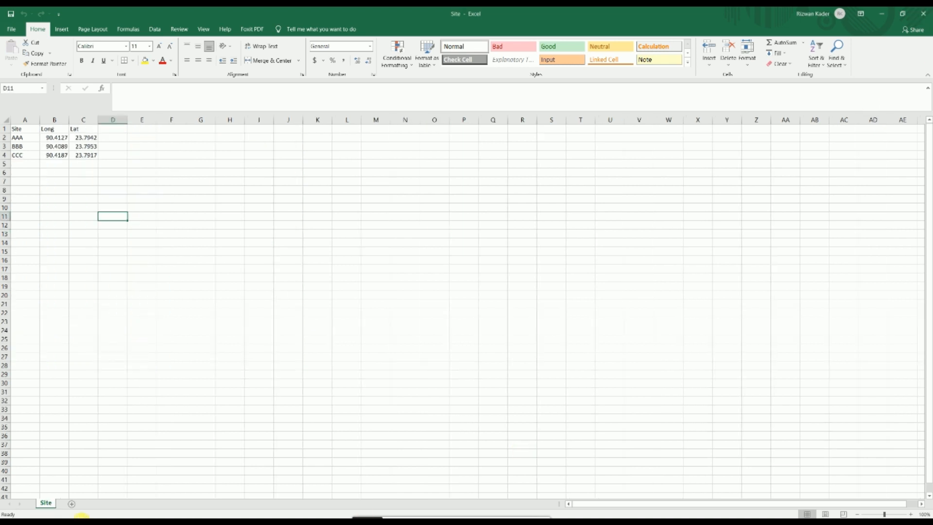
pyautogui.moveTo(139, 523)
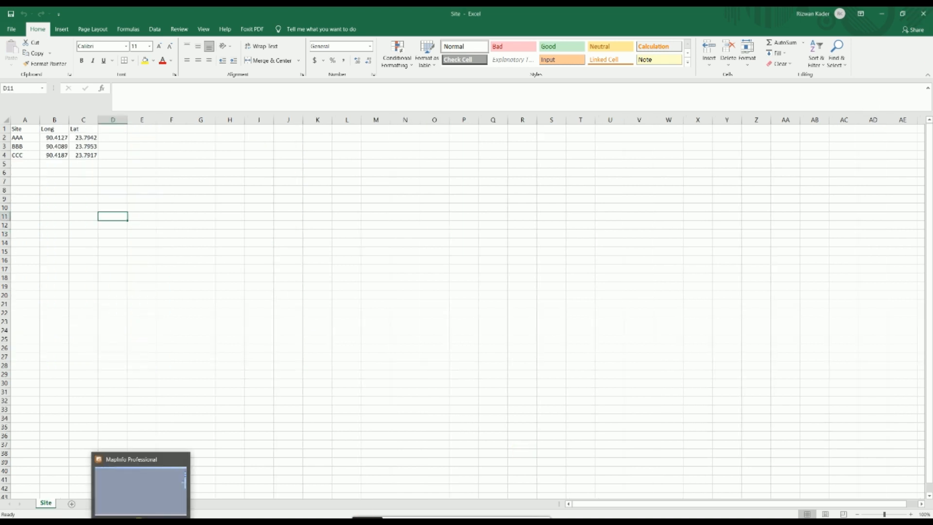
pyautogui.click(140, 489)
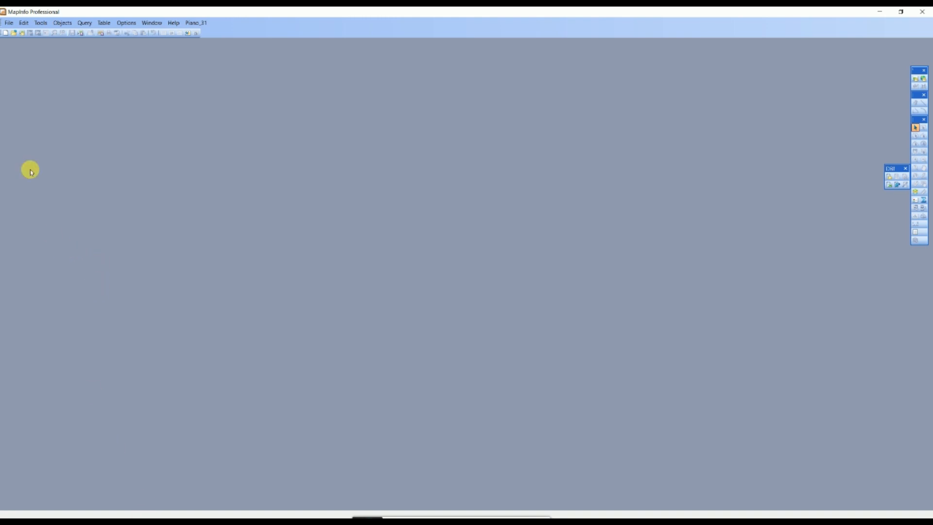
# Start opening a table and browse to the Google Earth folder in Documents
pyautogui.click(9, 23)
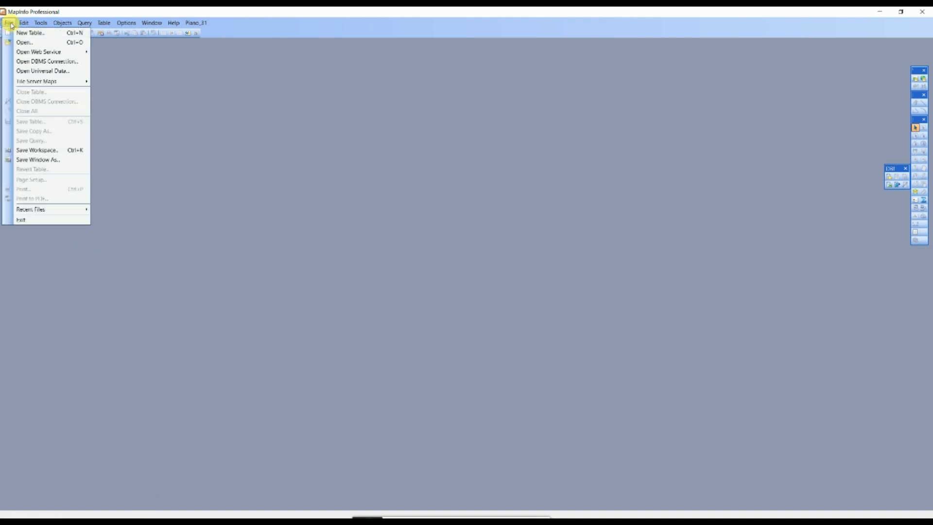
pyautogui.click(22, 42)
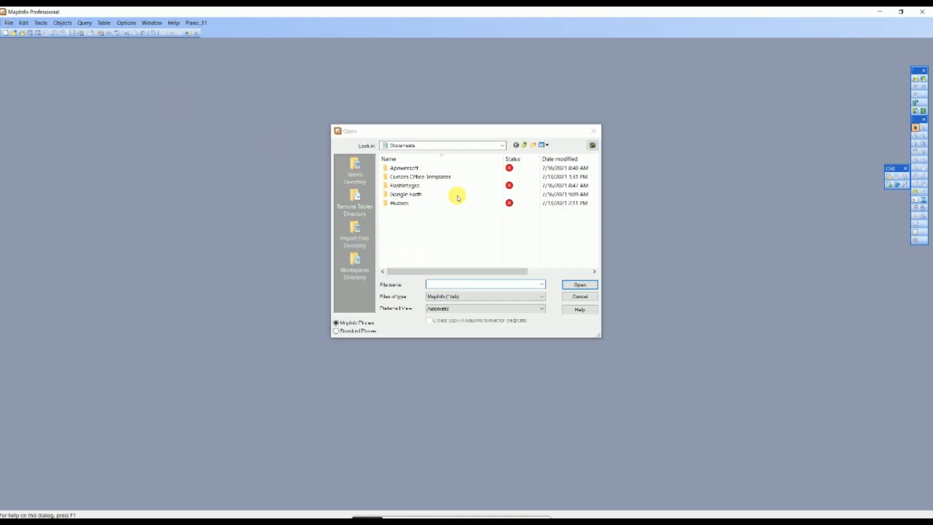
pyautogui.click(439, 145)
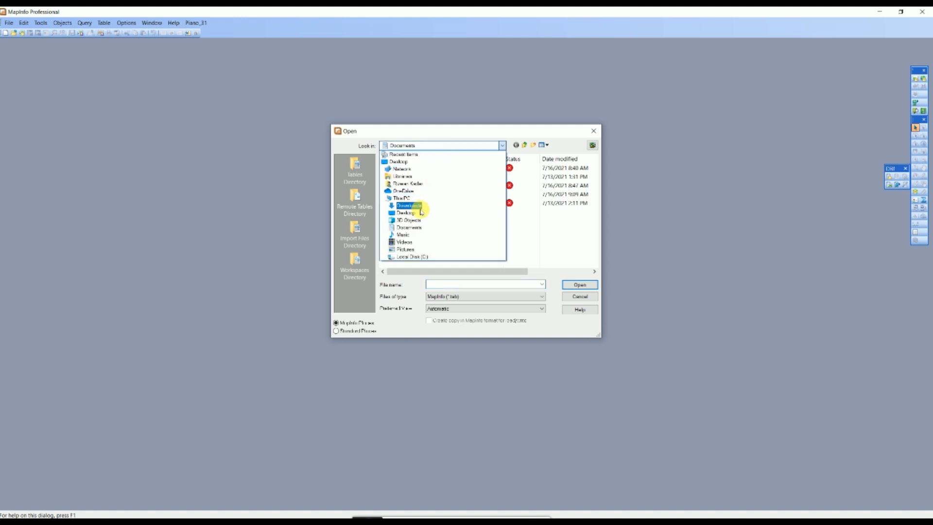
pyautogui.click(409, 227)
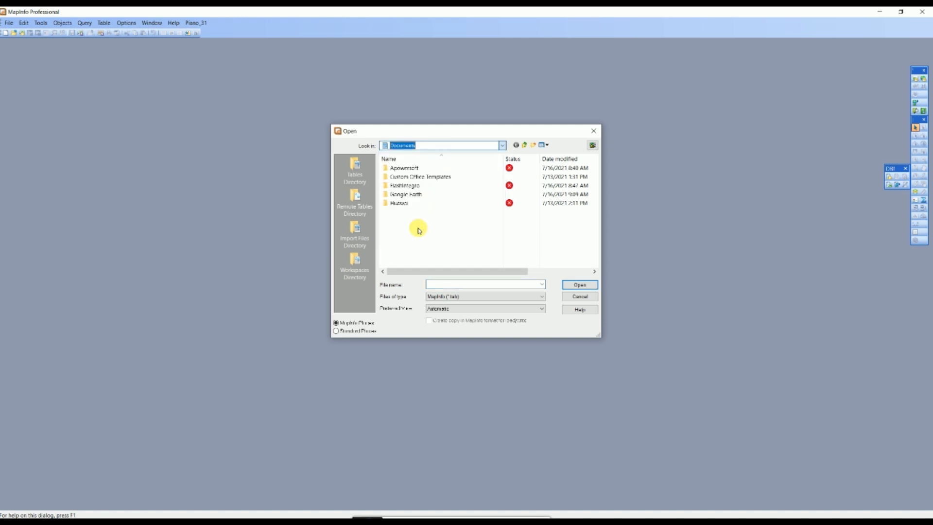
pyautogui.click(403, 198)
pyautogui.doubleClick(404, 198)
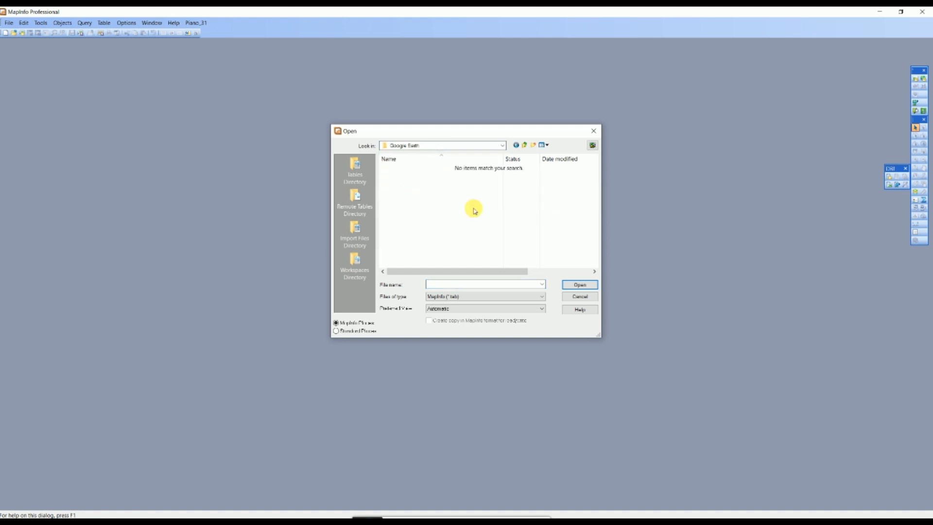
# Open the Cell file as Microsoft Excel type, accepting the offered named range and field properties
pyautogui.click(455, 297)
pyautogui.click(452, 322)
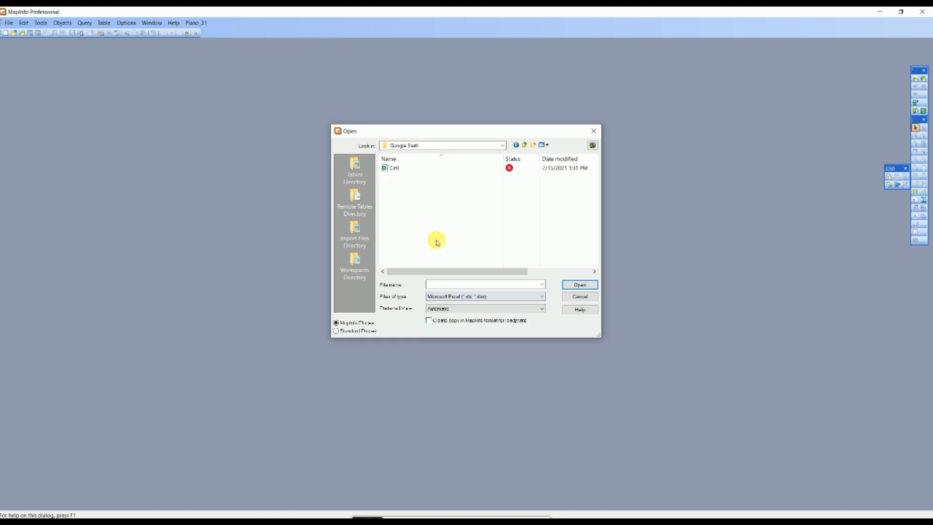
pyautogui.click(408, 171)
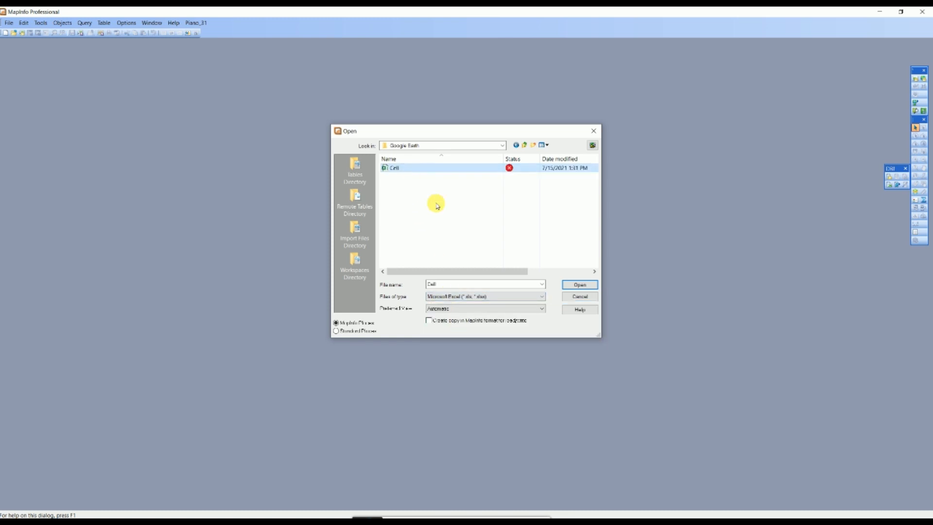
pyautogui.click(579, 285)
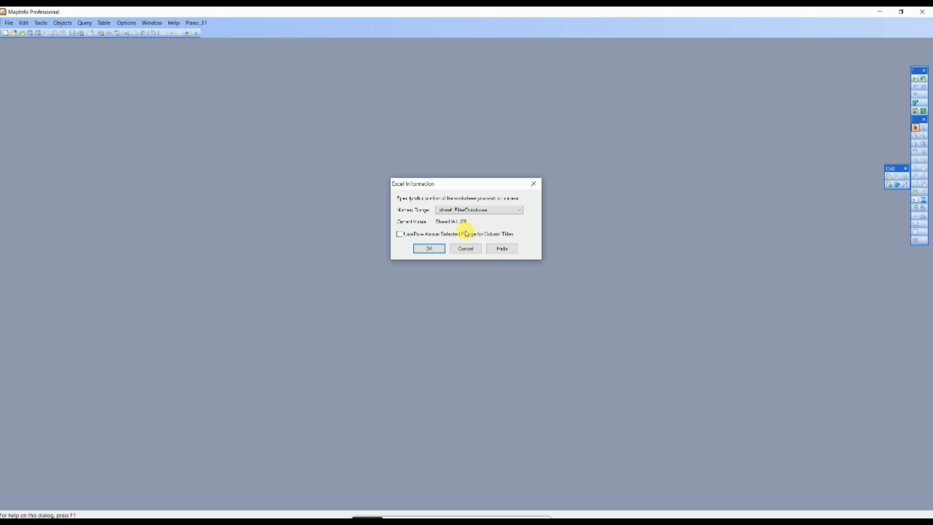
pyautogui.click(430, 248)
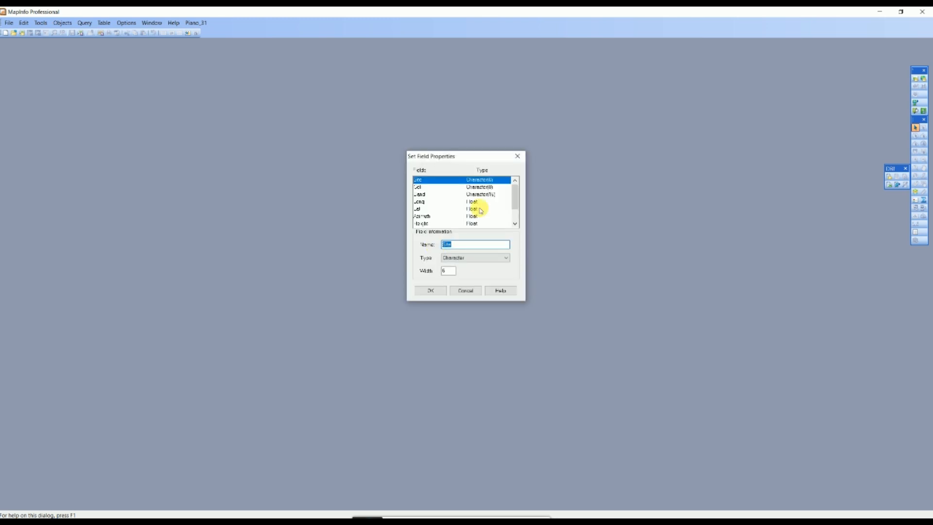
pyautogui.click(432, 293)
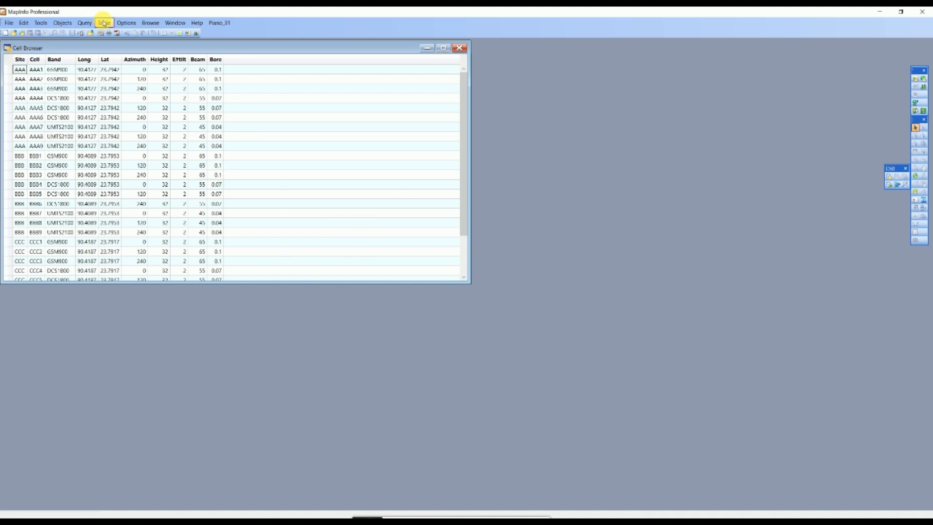
# Start creating site boundaries with WFI SiteSee, using Cell as the site table
pyautogui.click(105, 23)
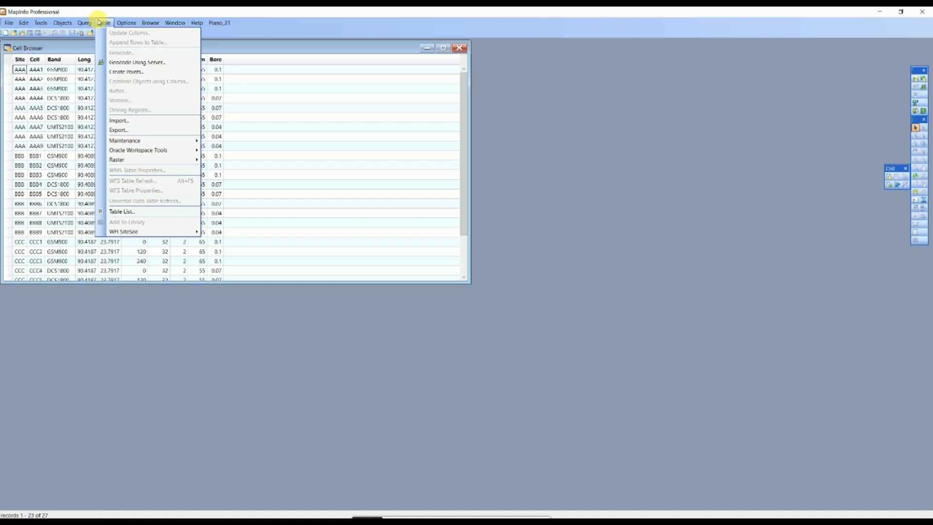
pyautogui.moveTo(150, 231)
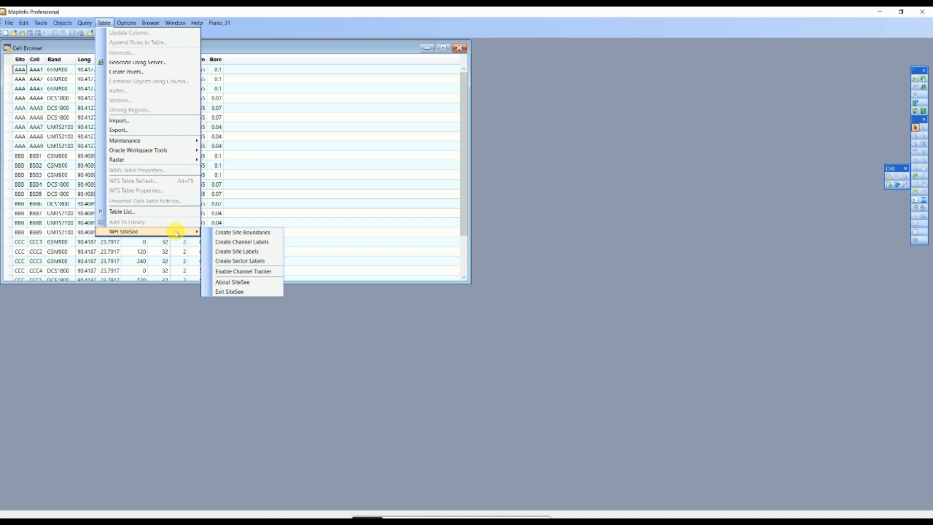
pyautogui.click(273, 237)
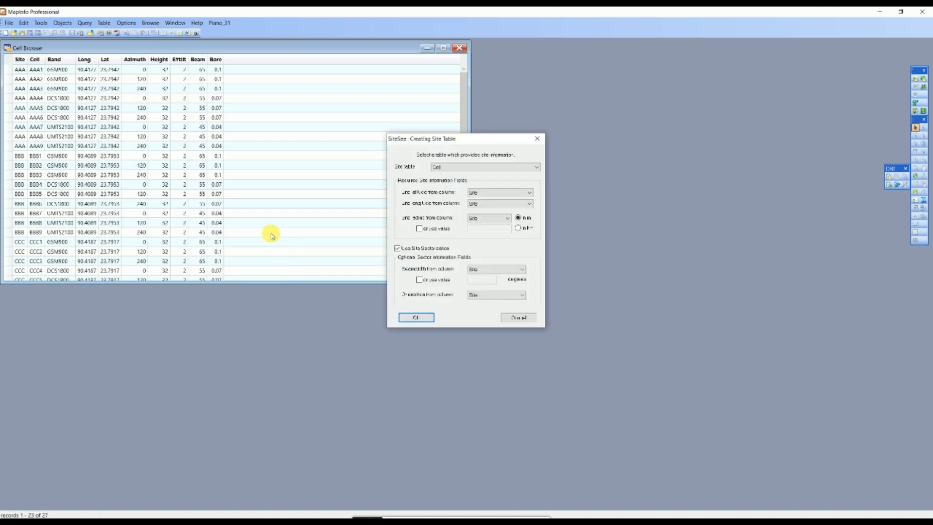
pyautogui.click(480, 168)
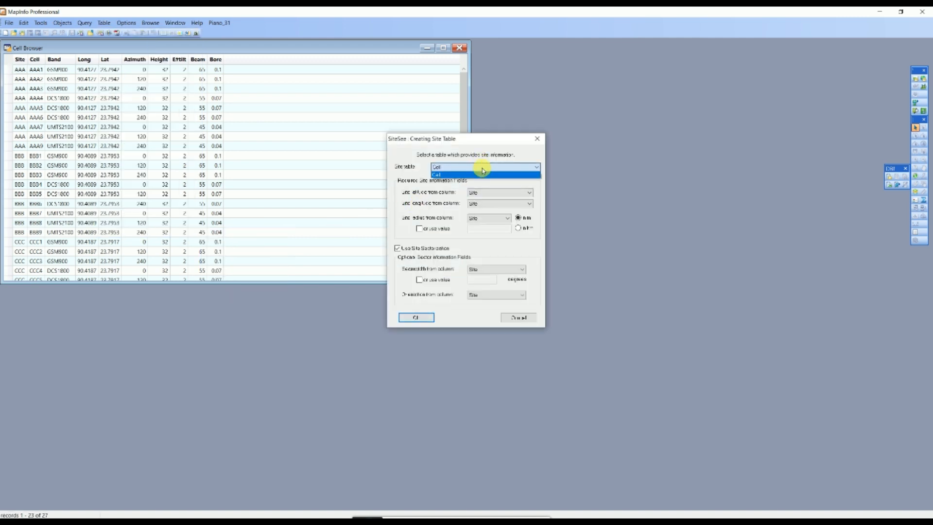
pyautogui.click(481, 173)
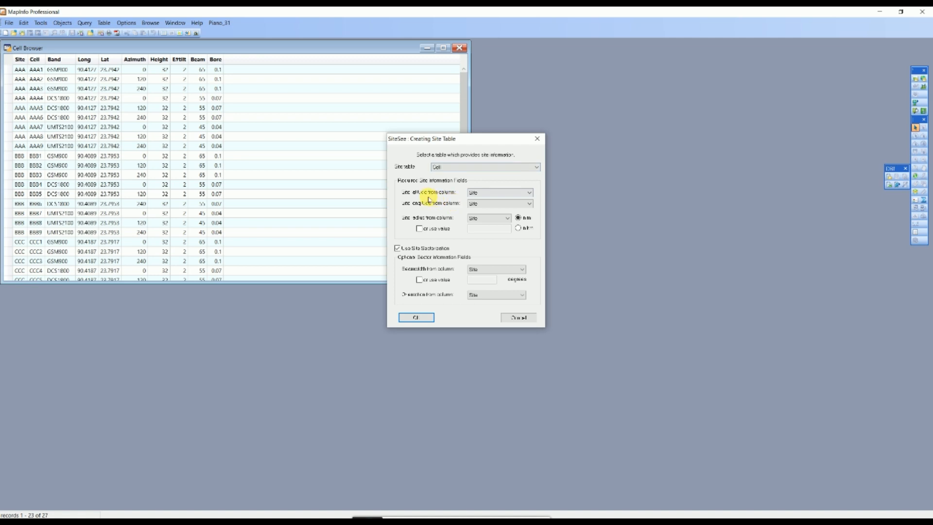
# Assign the Lat column to site latitude, Long to site longitude and Bore to site radius
pyautogui.click(502, 194)
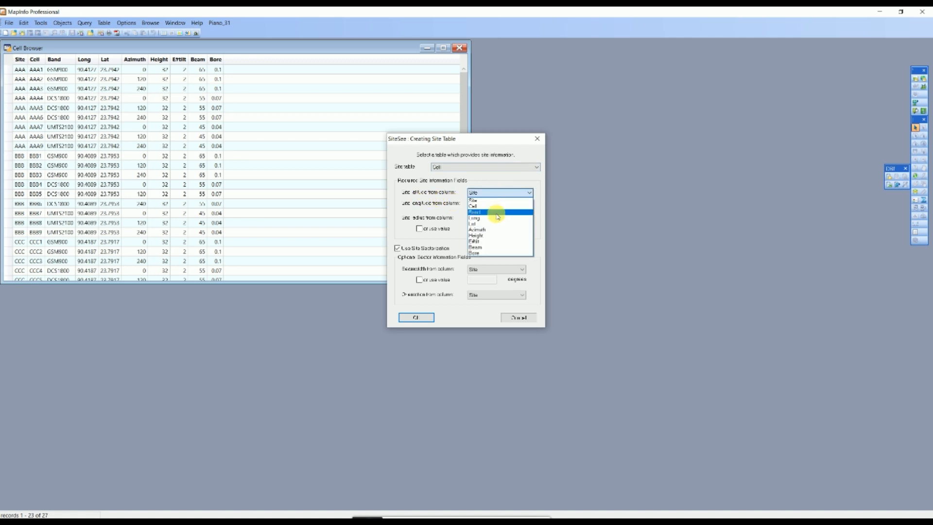
pyautogui.click(494, 225)
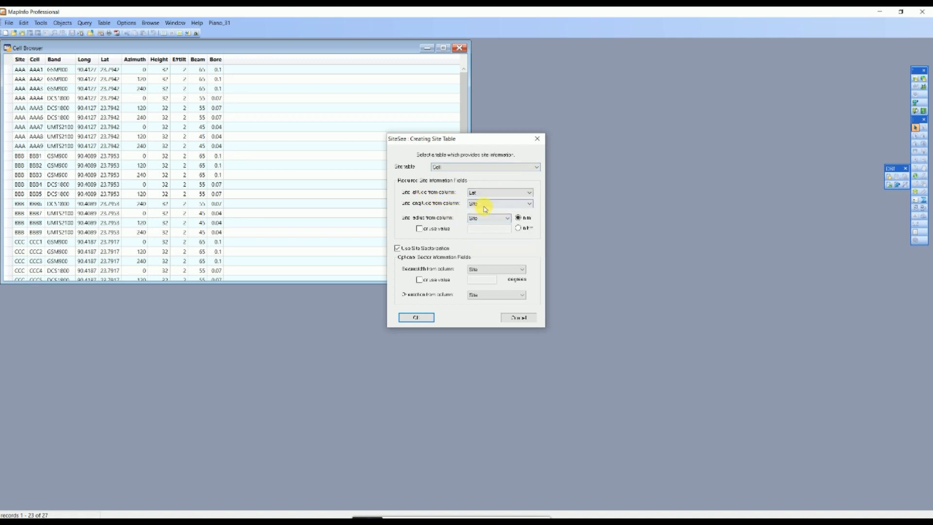
pyautogui.click(479, 204)
pyautogui.click(485, 230)
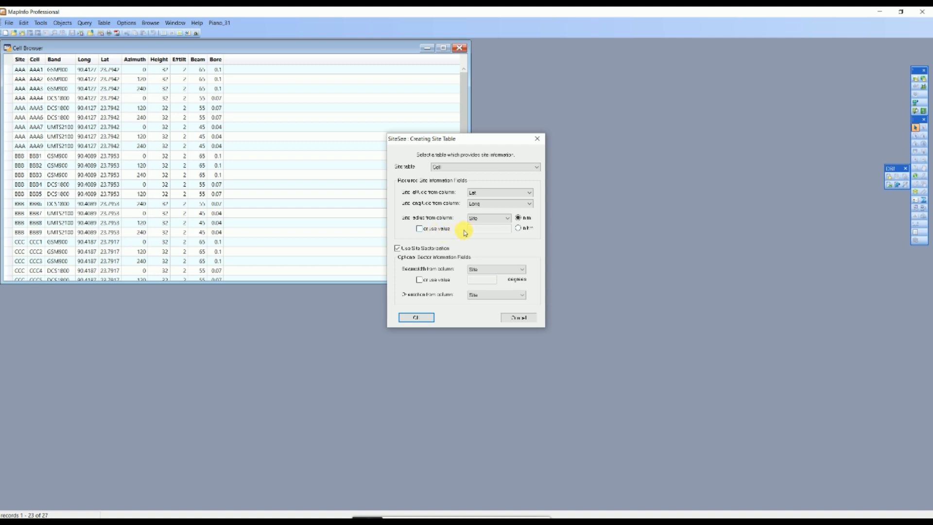
pyautogui.click(506, 219)
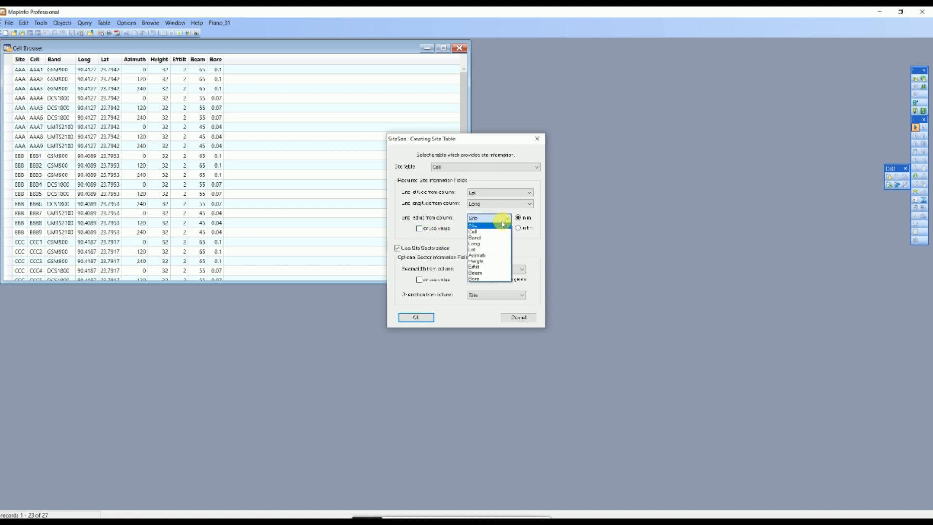
pyautogui.click(491, 279)
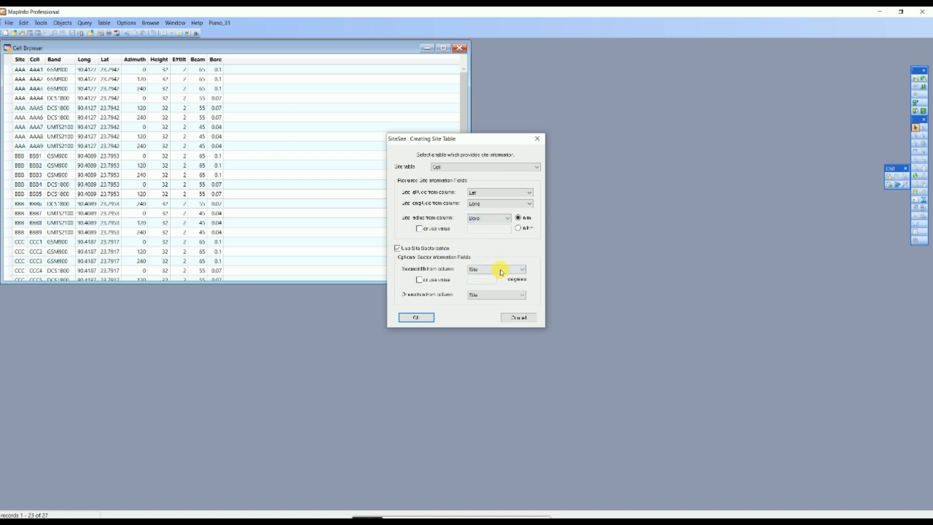
# Assign the Beam column to sector beamwidth and Azimuth to orientation, and save the new boundary table as google
pyautogui.click(501, 270)
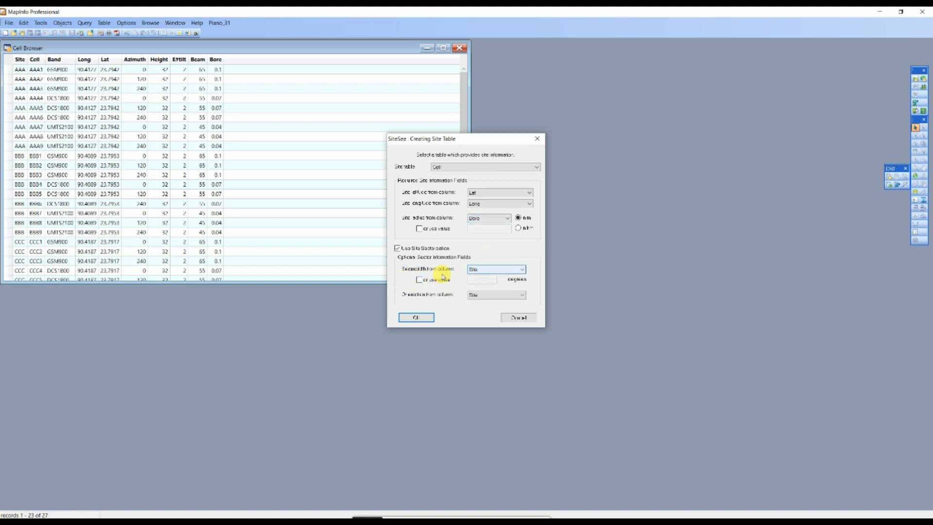
pyautogui.click(480, 270)
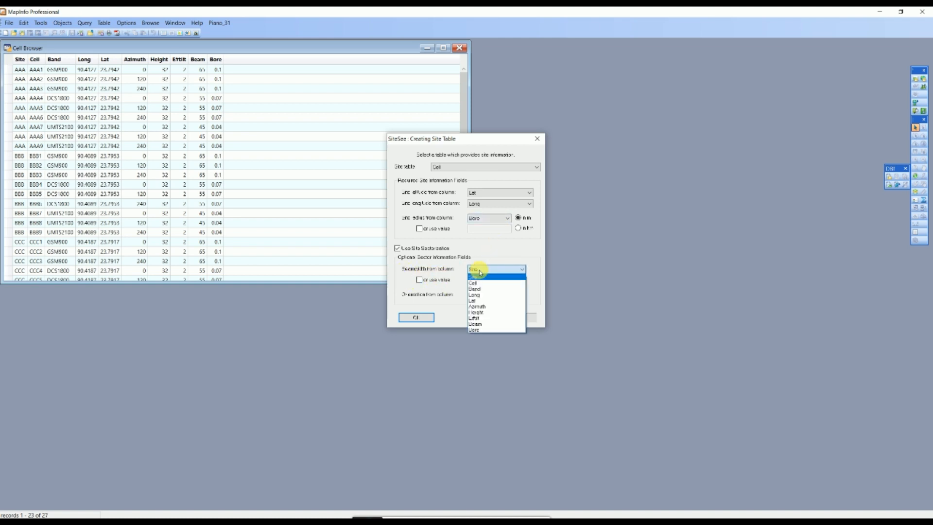
pyautogui.click(478, 324)
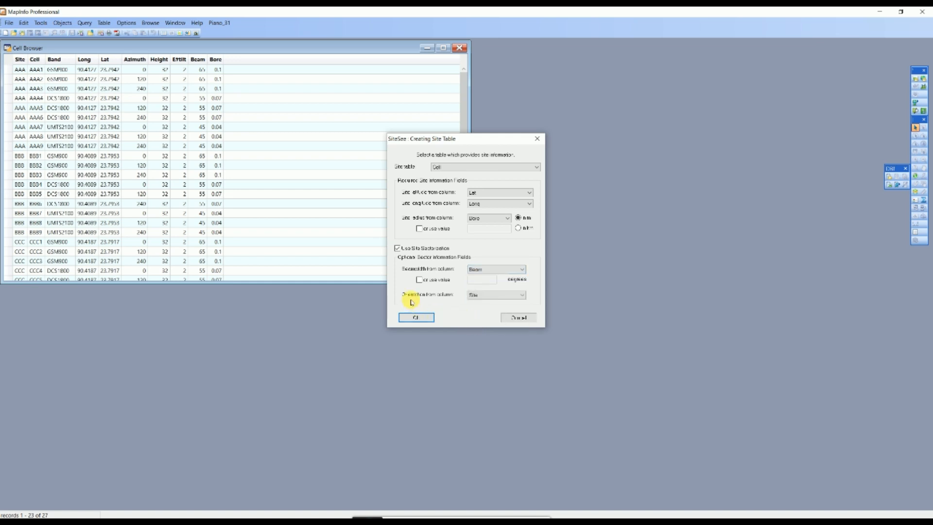
pyautogui.click(475, 295)
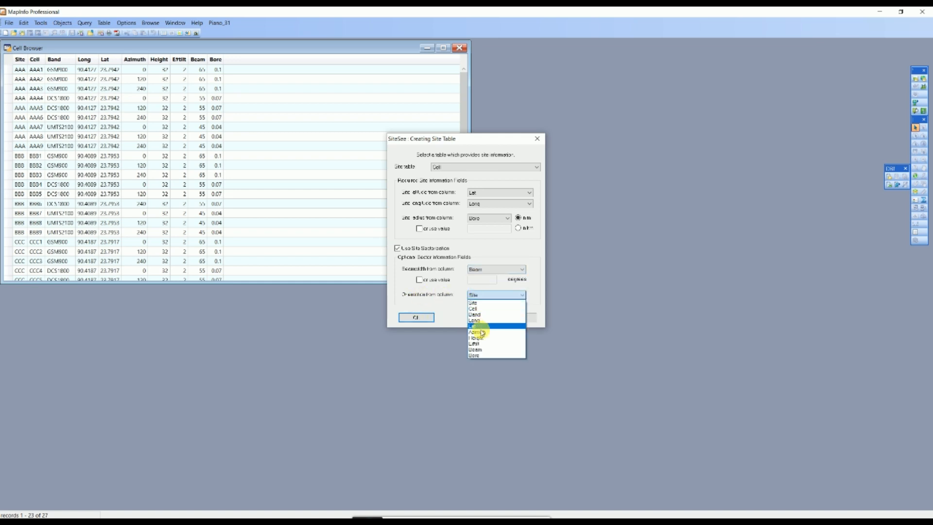
pyautogui.click(479, 332)
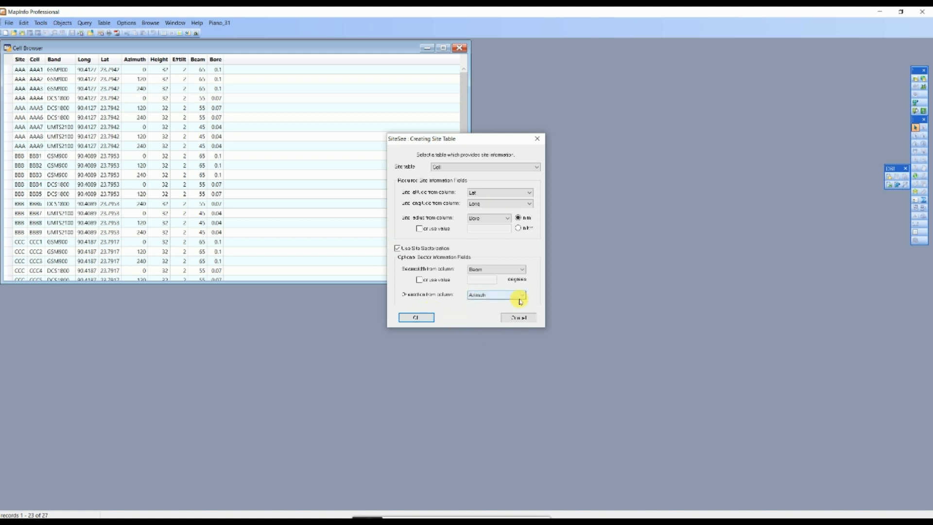
pyautogui.click(427, 319)
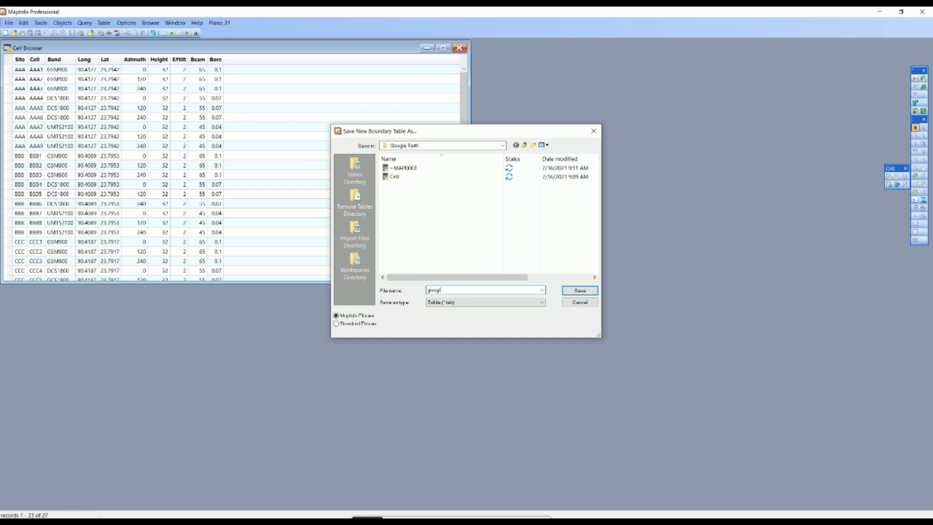
pyautogui.click(580, 291)
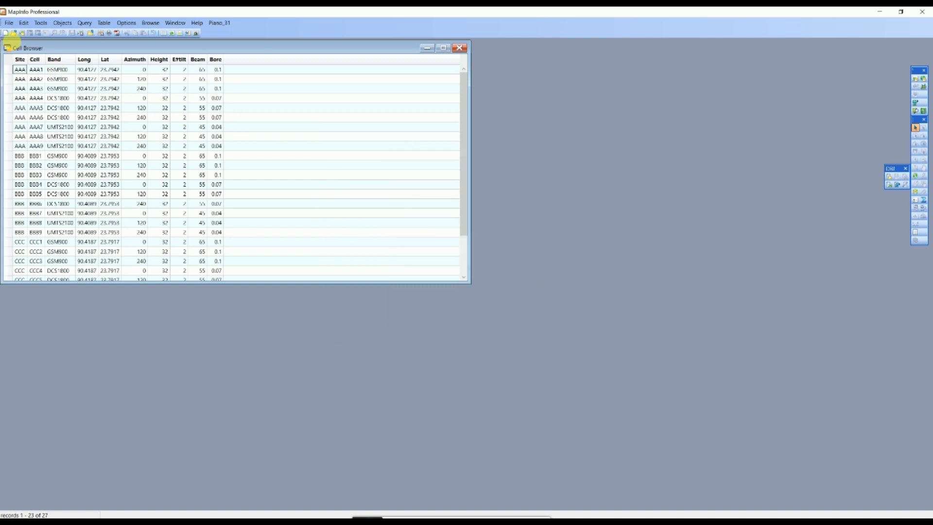
# Open the google boundary table and examine the cell sectors of all sites in its maximized map window
pyautogui.click(13, 32)
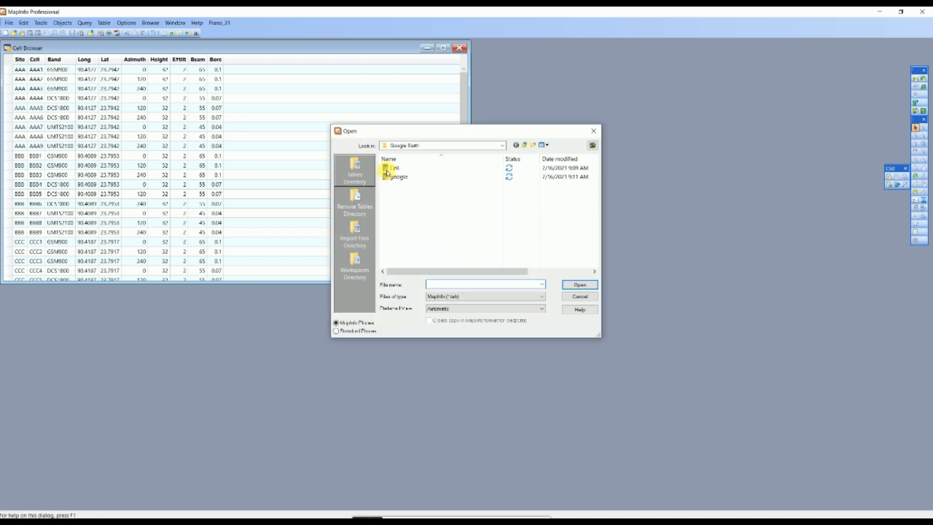
pyautogui.click(397, 177)
pyautogui.click(580, 284)
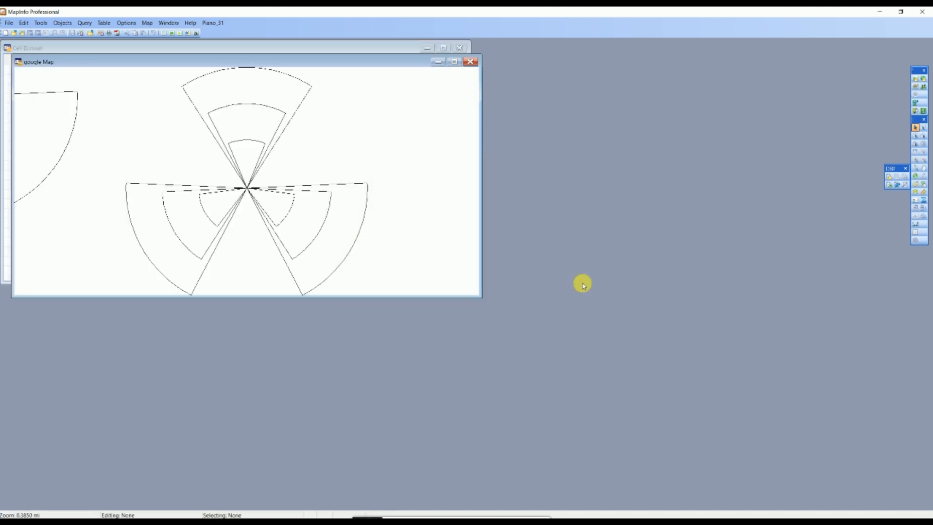
pyautogui.click(453, 61)
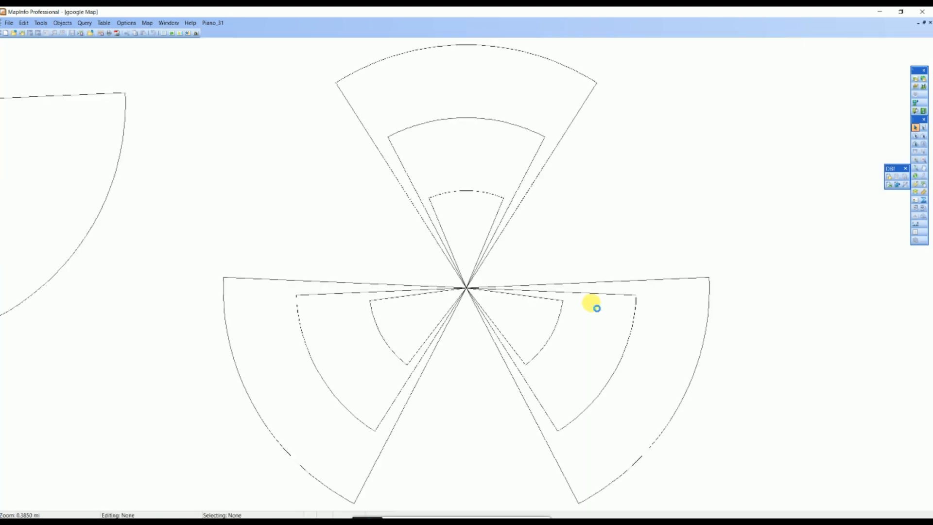
pyautogui.scroll(-3, 591, 305)
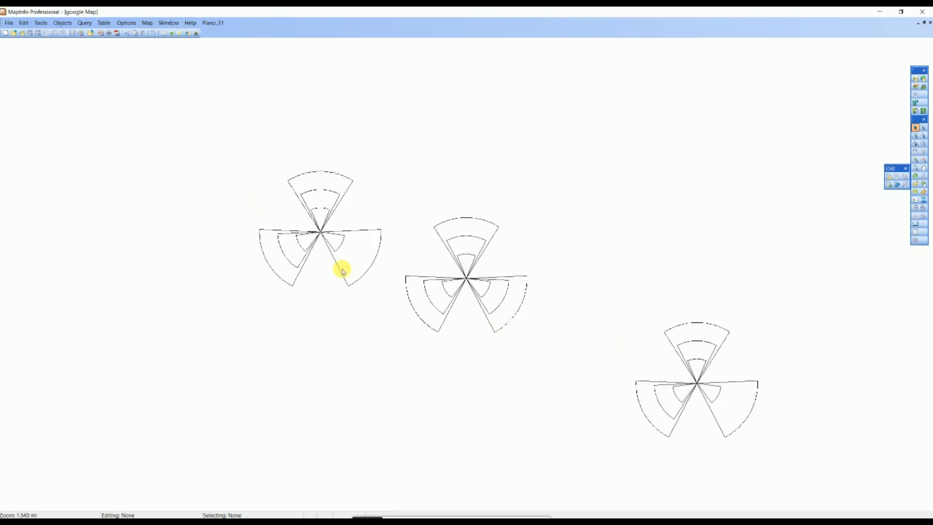
pyautogui.scroll(1, 342, 268)
# Close MapInfo, switch to Google Earth Pro and import the google table as MapInfo (*.tab) type
pyautogui.click(920, 15)
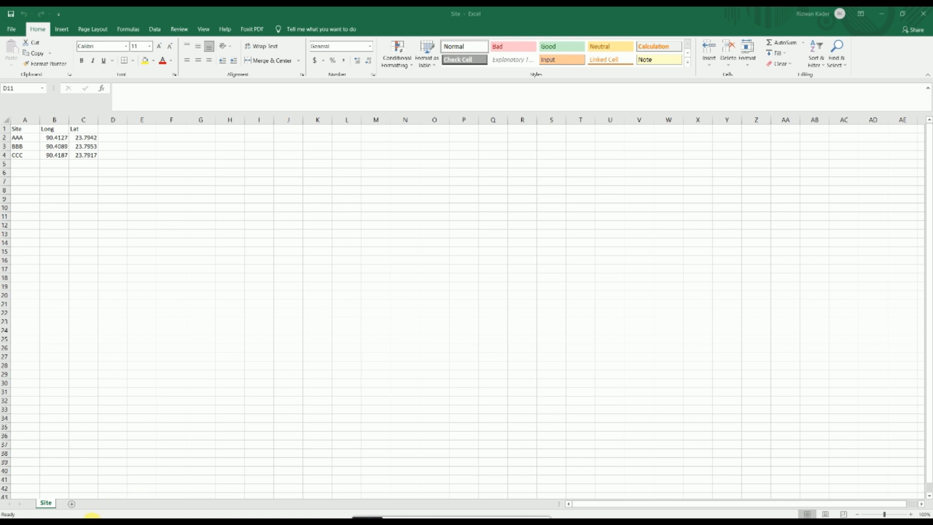
pyautogui.click(92, 523)
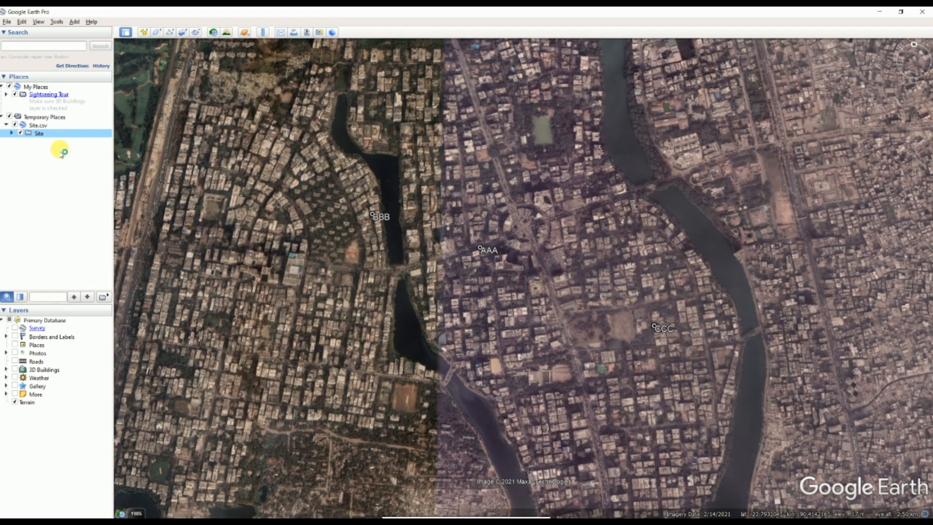
pyautogui.click(8, 23)
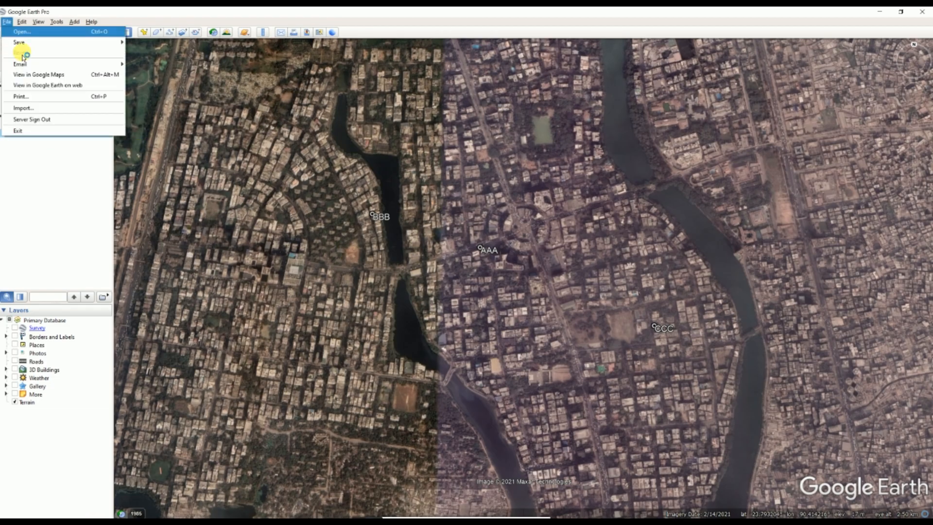
pyautogui.click(28, 109)
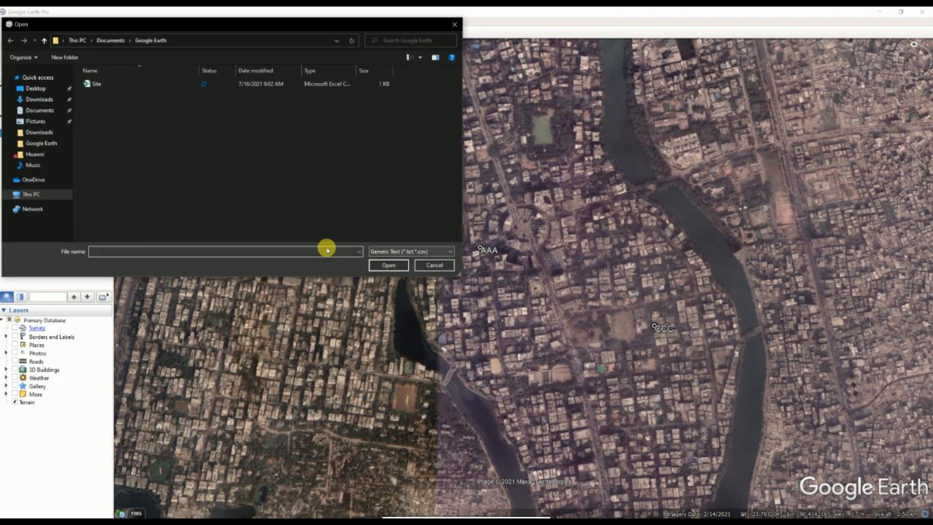
pyautogui.click(414, 253)
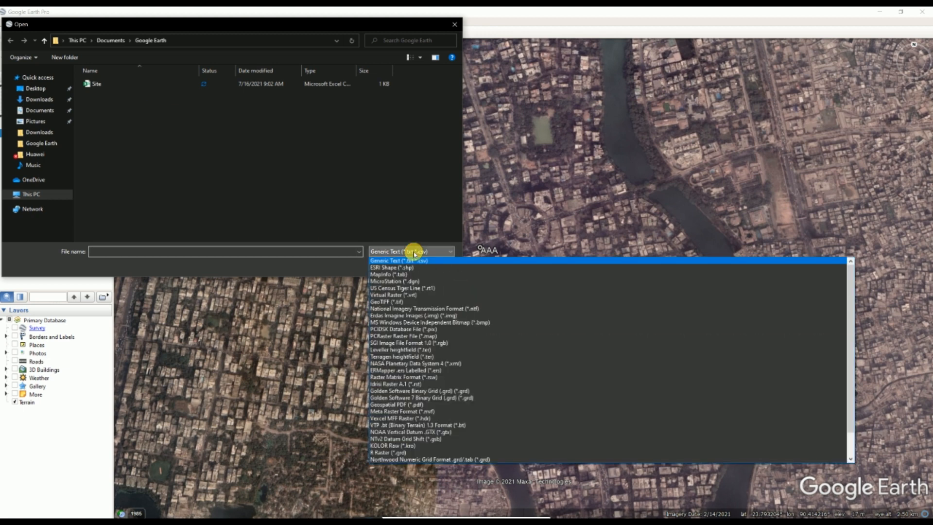
pyautogui.click(406, 275)
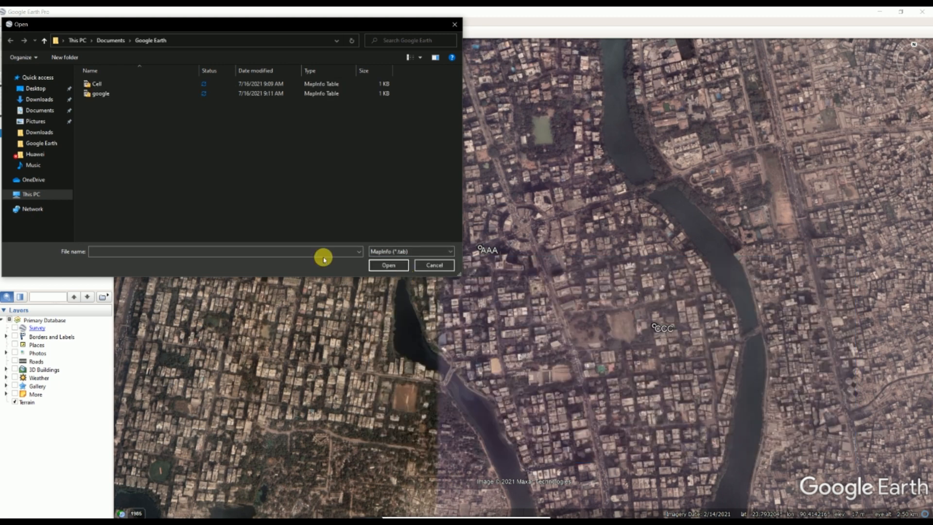
pyautogui.click(108, 96)
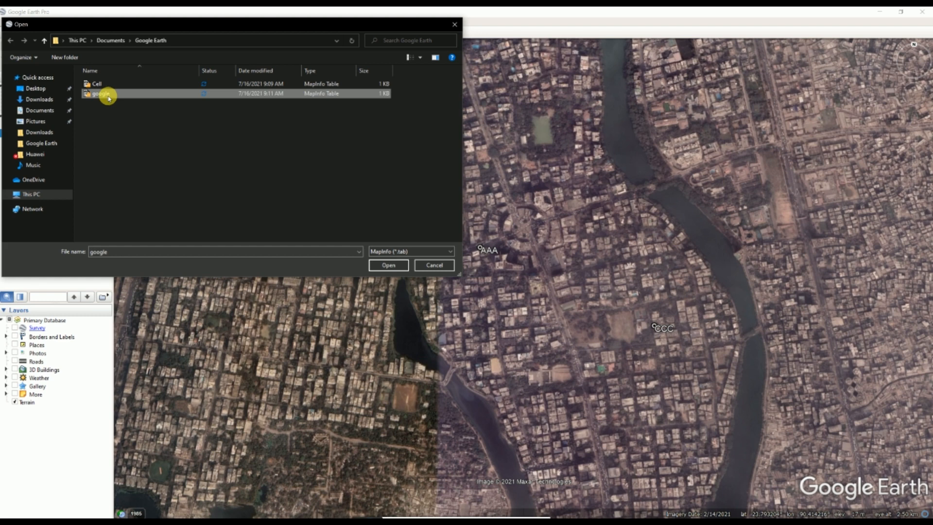
pyautogui.doubleClick(108, 95)
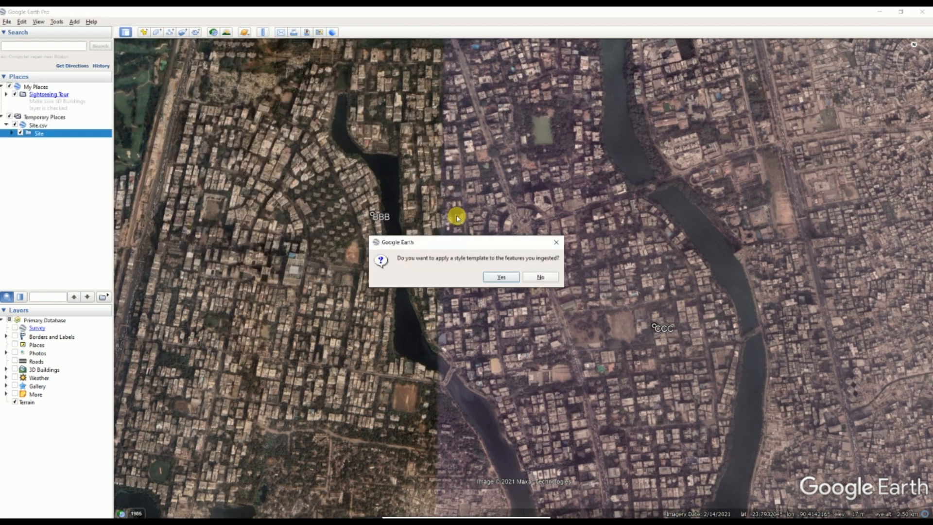
# Create a new style template for the imported features, using Cell as the name field
pyautogui.click(491, 279)
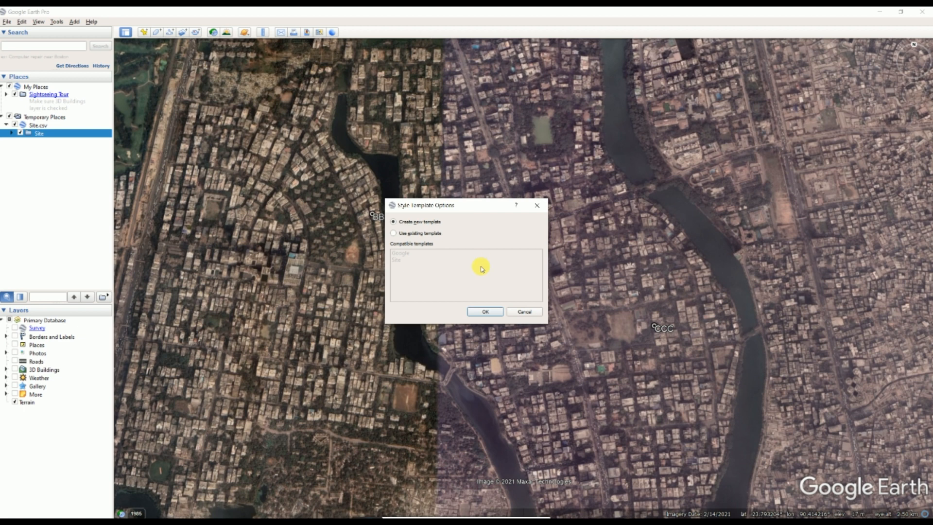
pyautogui.click(487, 314)
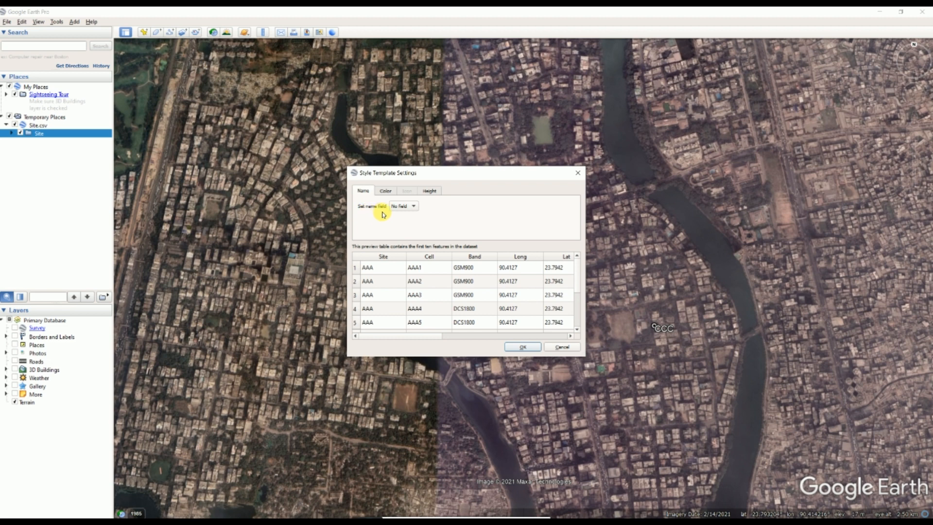
pyautogui.click(403, 207)
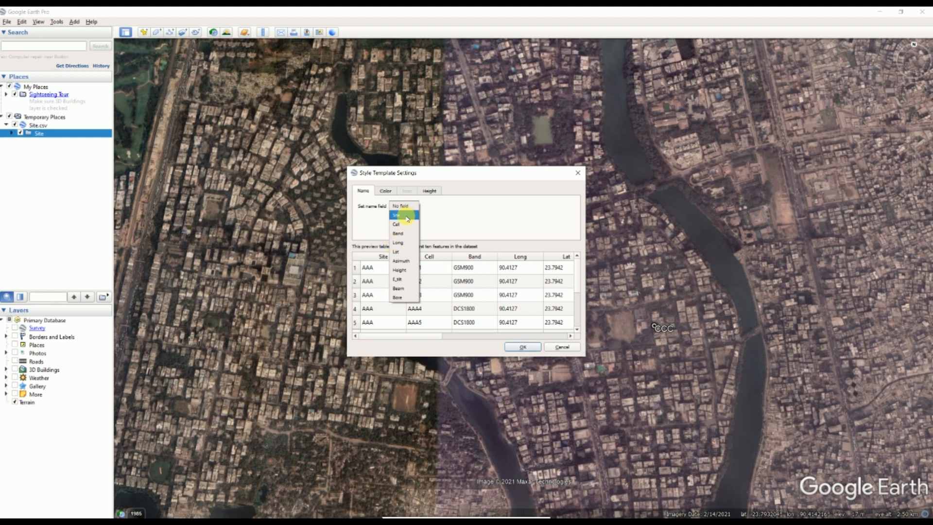
pyautogui.click(397, 233)
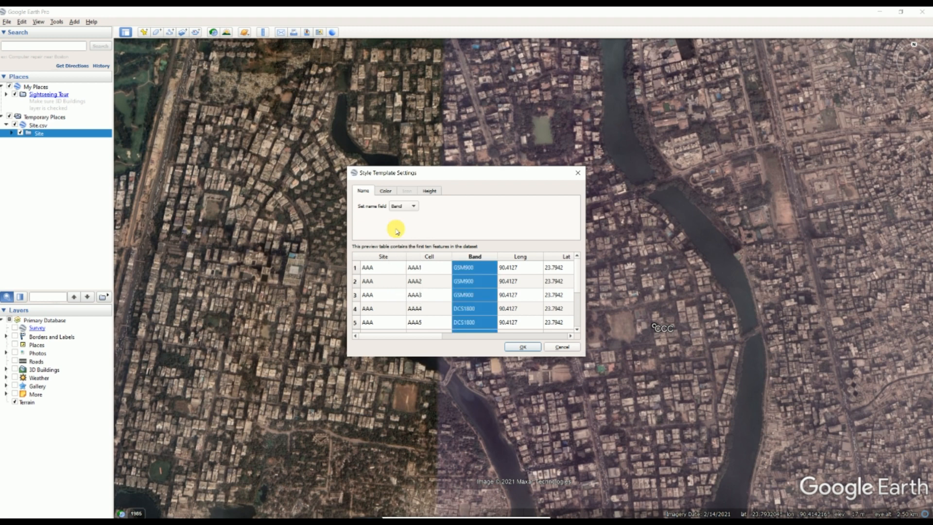
pyautogui.click(407, 206)
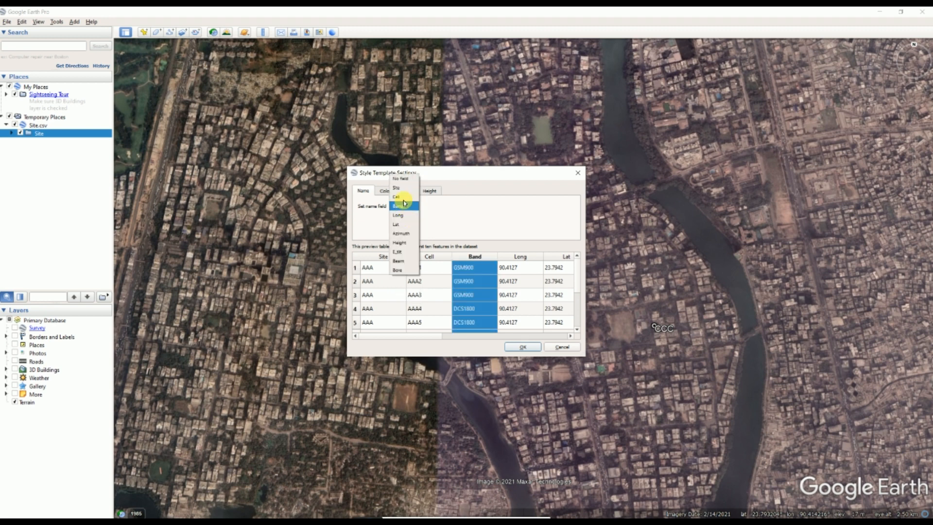
pyautogui.click(402, 197)
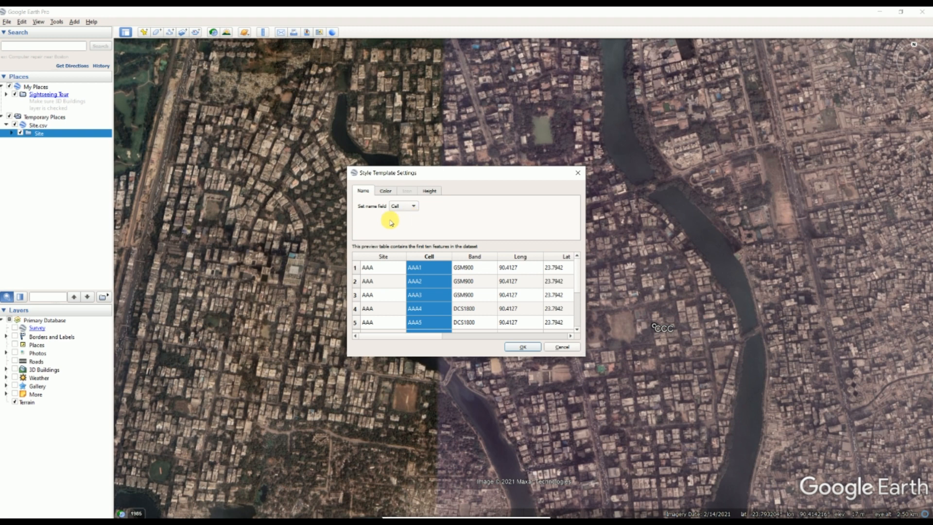
# Set the style template's color from a field, using Band as the color field
pyautogui.click(387, 192)
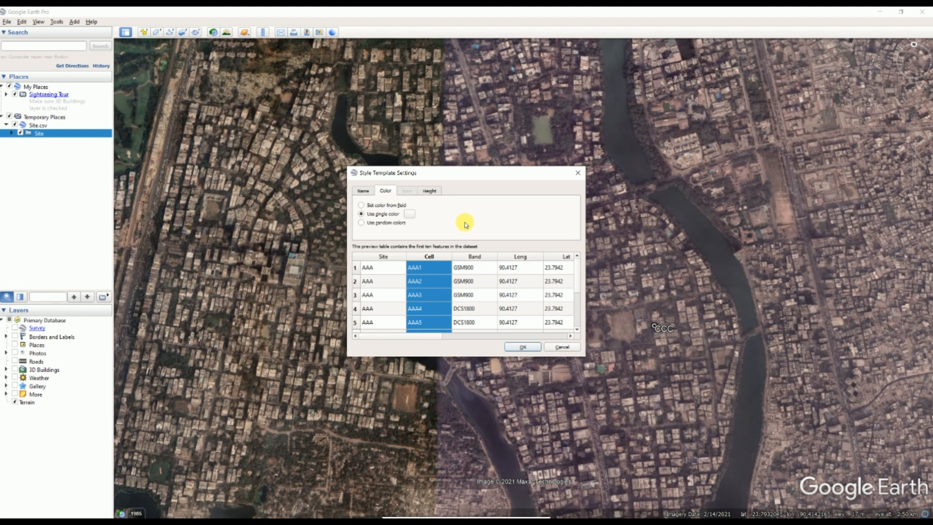
pyautogui.click(361, 206)
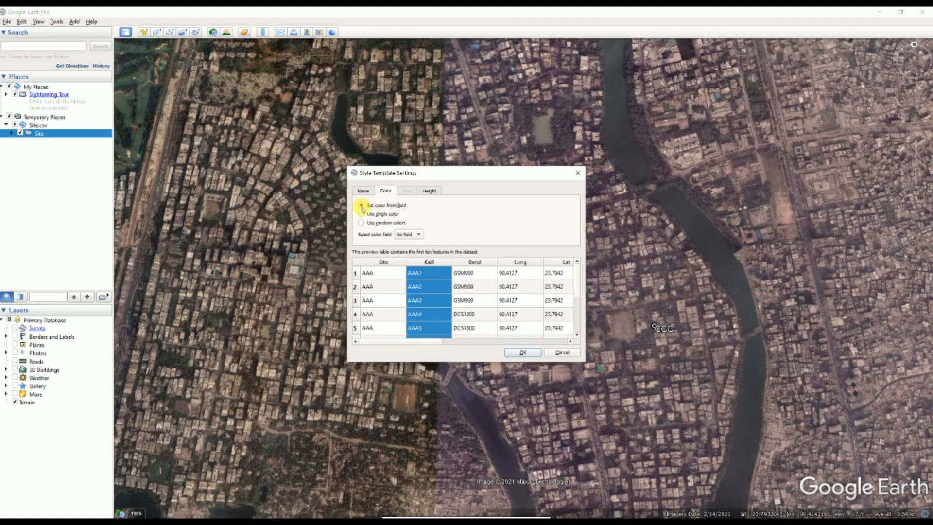
pyautogui.click(417, 235)
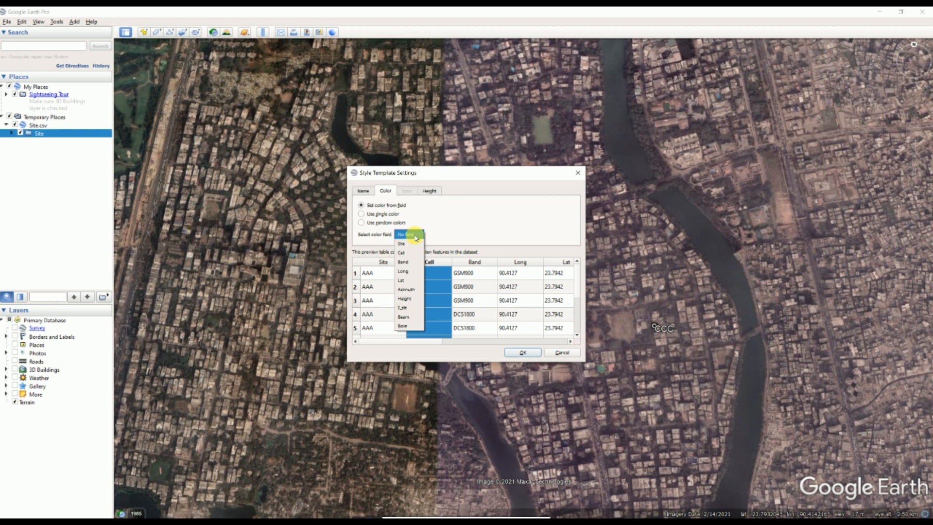
pyautogui.click(411, 265)
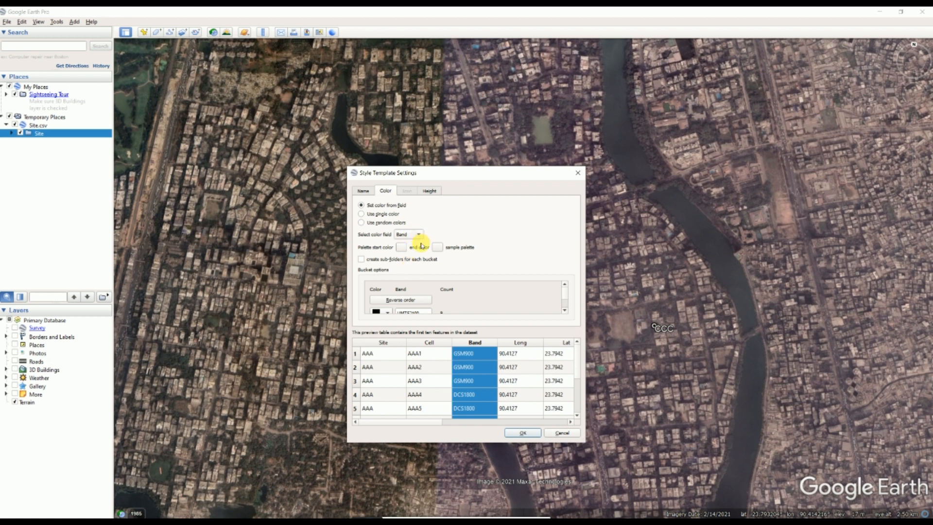
# Set the Band palette's start color to orange (#ff5500) and its end color to bright green
pyautogui.click(402, 247)
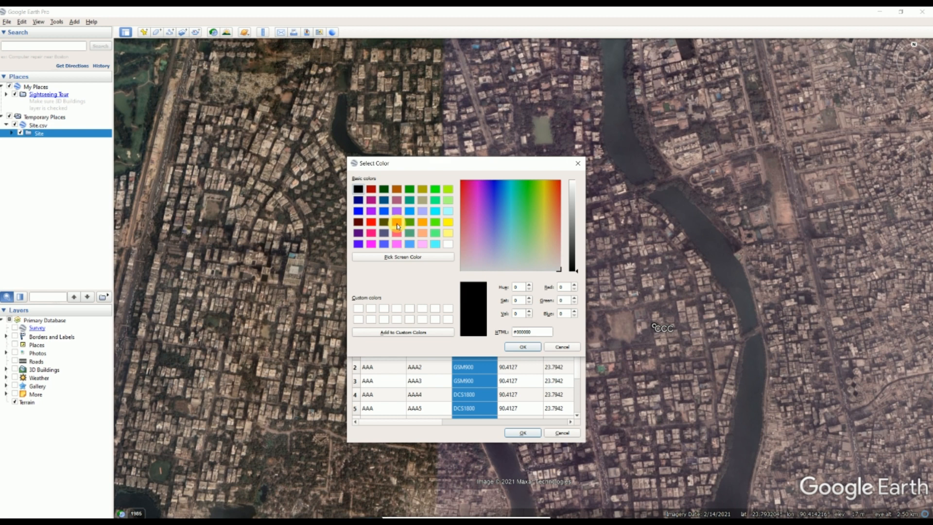
pyautogui.click(563, 347)
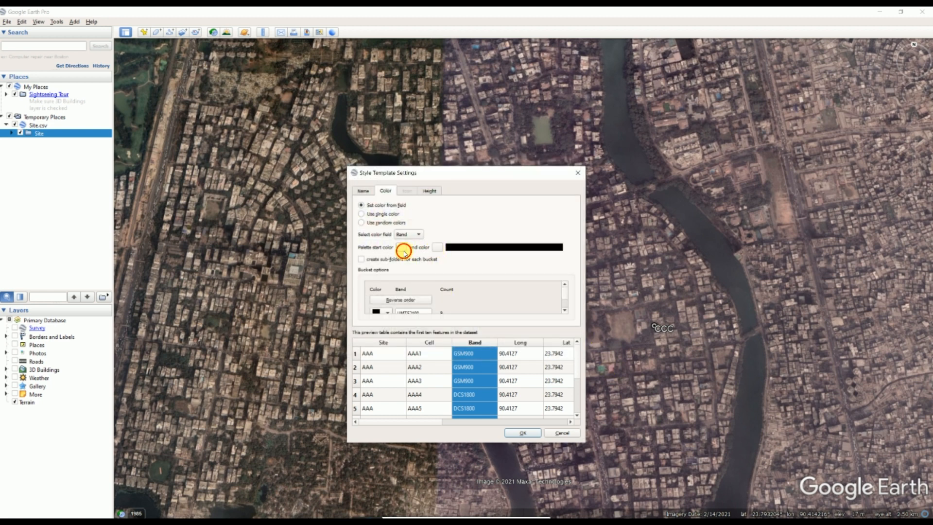
pyautogui.click(401, 246)
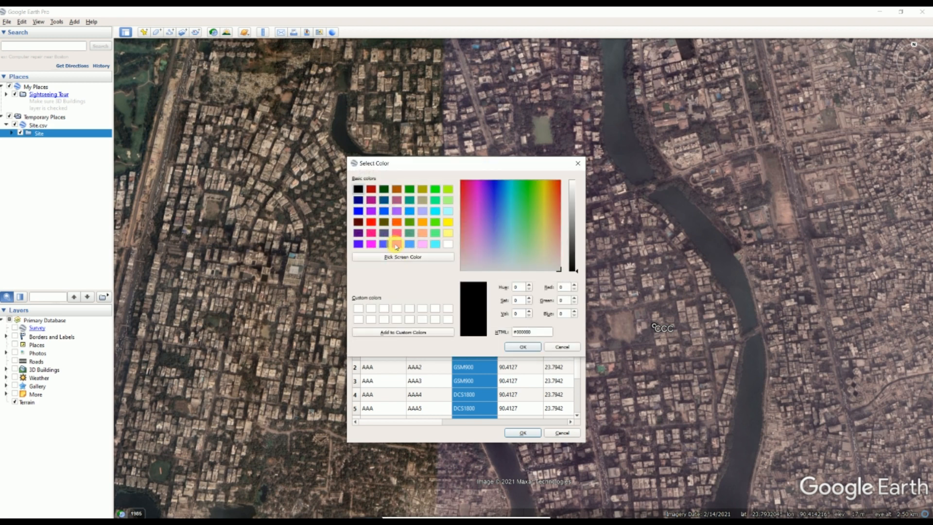
pyautogui.click(397, 223)
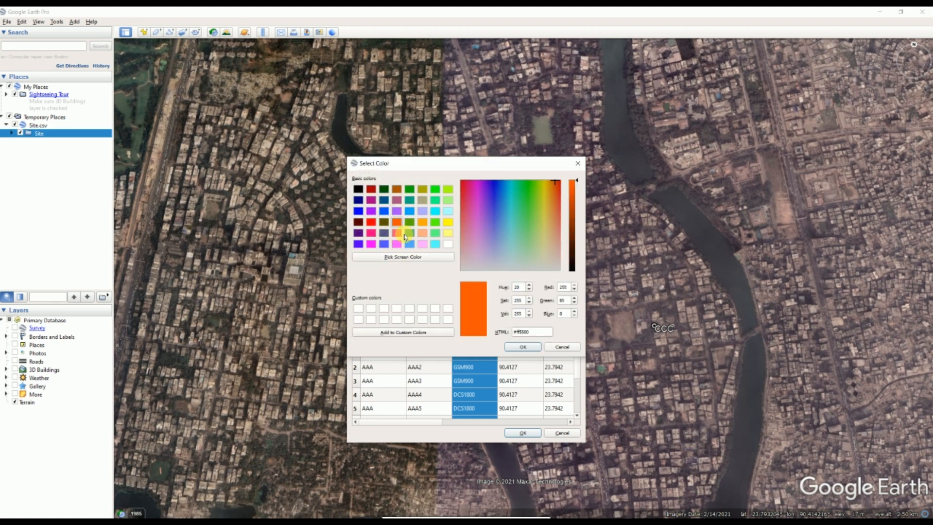
pyautogui.click(523, 347)
pyautogui.click(437, 248)
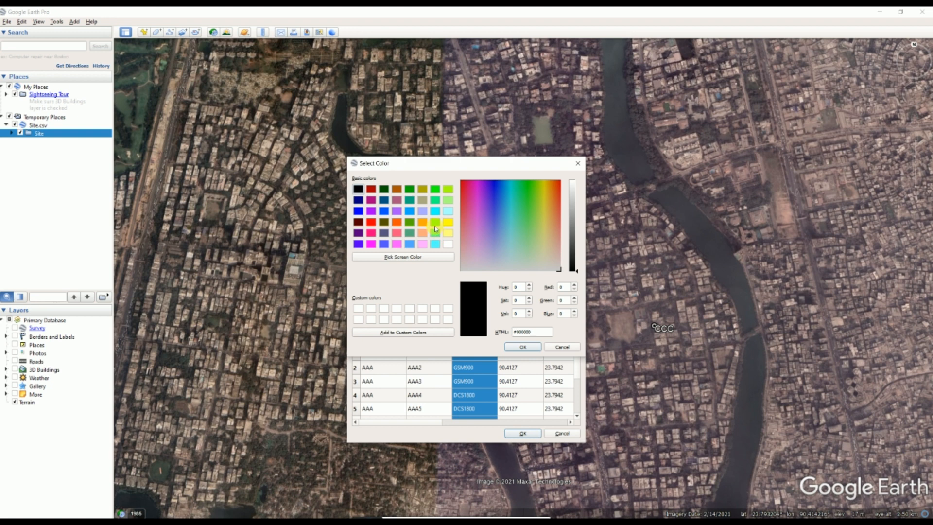
pyautogui.click(435, 222)
pyautogui.click(522, 347)
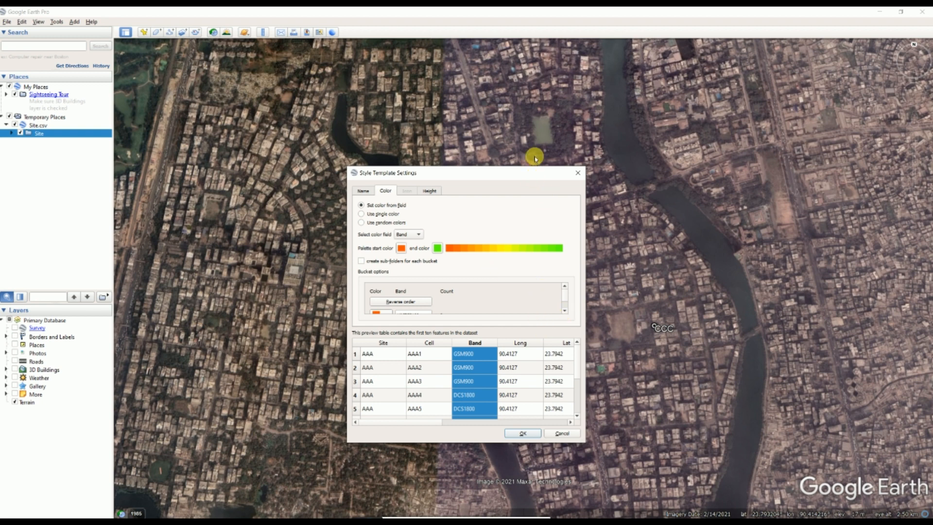
# Keep Band as the style template's color field and enable sub-folders for each bucket
pyautogui.moveTo(532, 173); pyautogui.dragTo(535, 49)
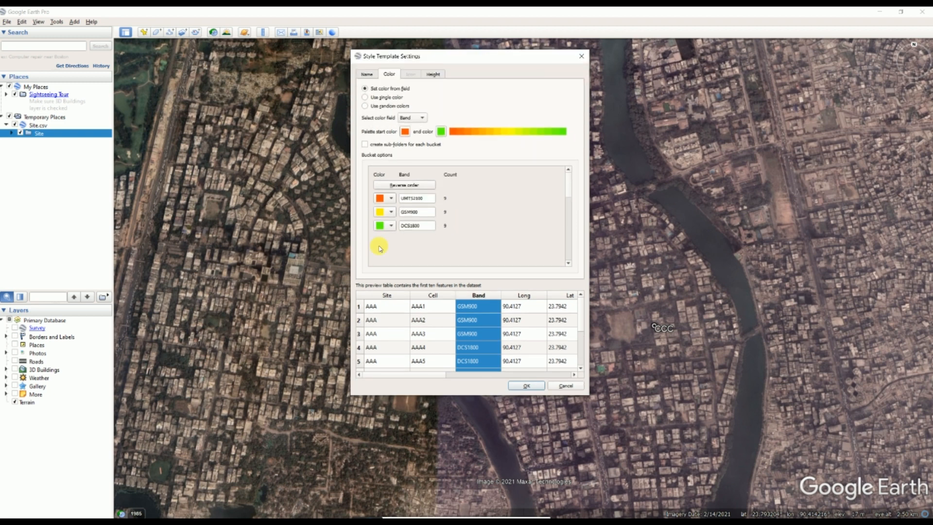
pyautogui.click(412, 122)
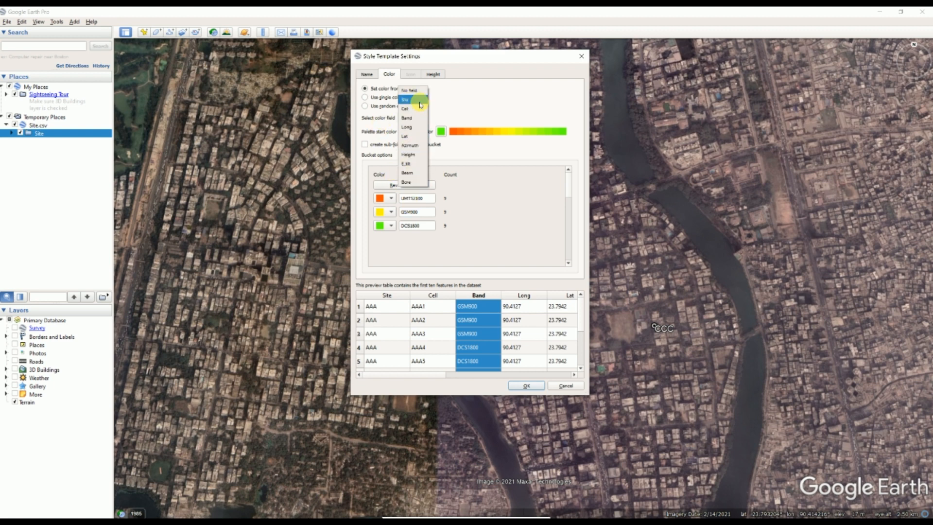
pyautogui.click(413, 118)
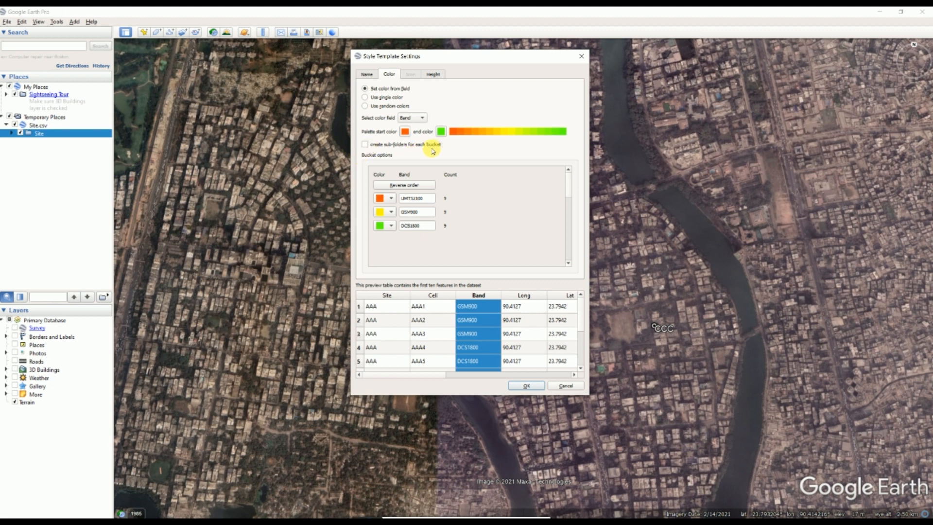
pyautogui.click(366, 145)
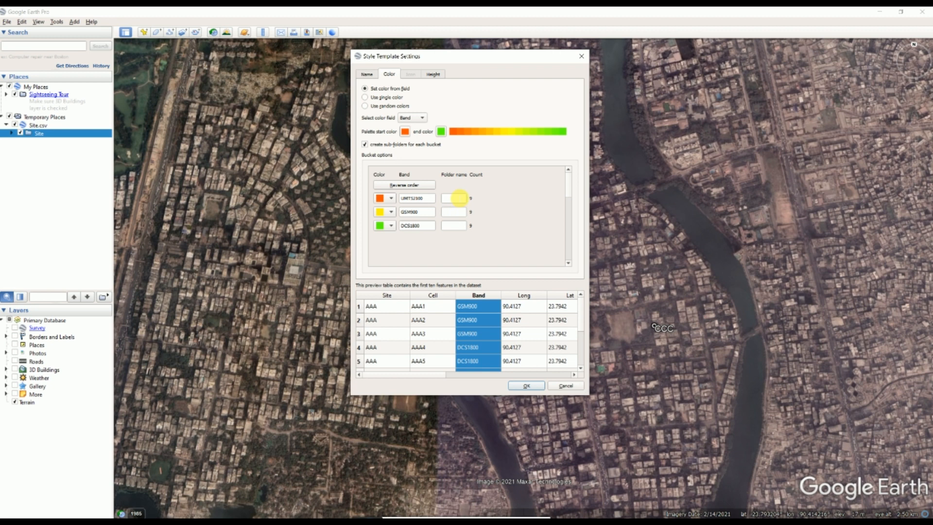
# Name the bucket sub-folders 2100 for UMTS2100, 900 for GSM900 and 1800 for DCS1800
pyautogui.click(459, 198)
pyautogui.write('12')
pyautogui.write('2100')
pyautogui.press('Tab')
pyautogui.write('900')
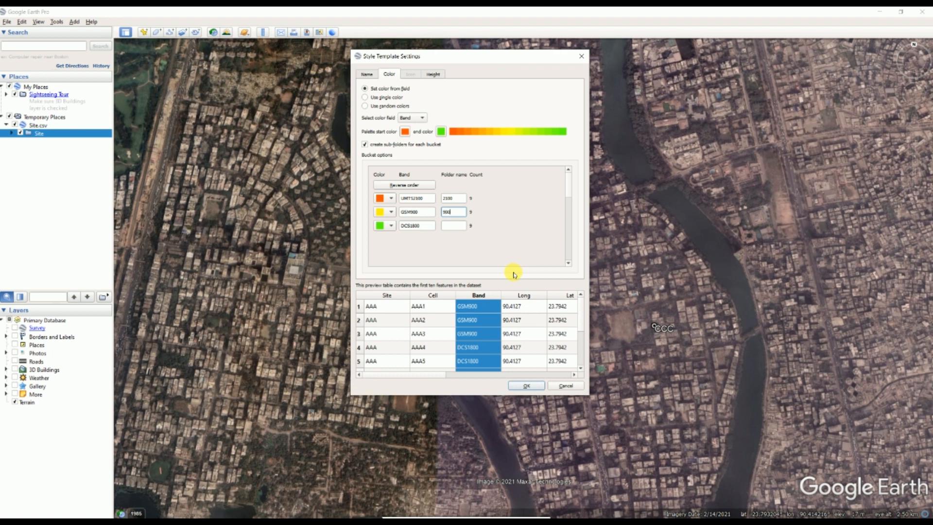
pyautogui.click(461, 226)
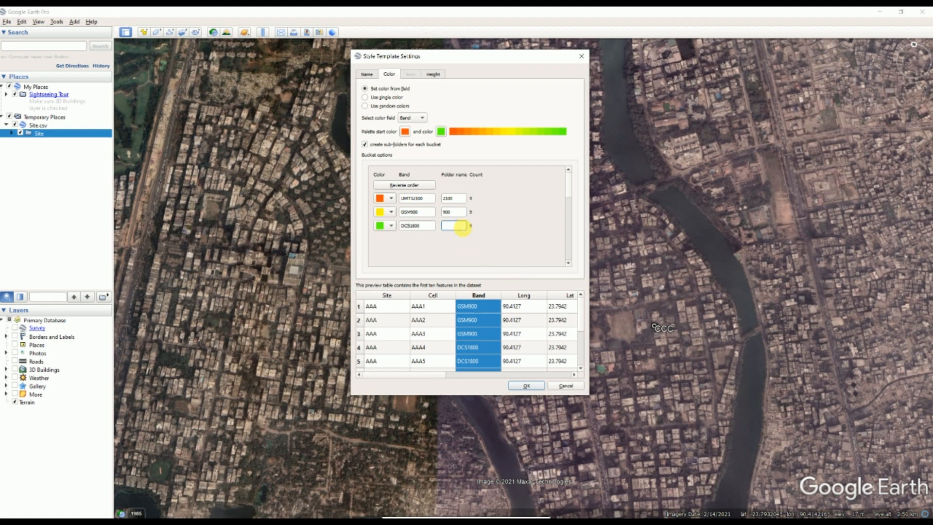
pyautogui.write('1800')
pyautogui.click(484, 237)
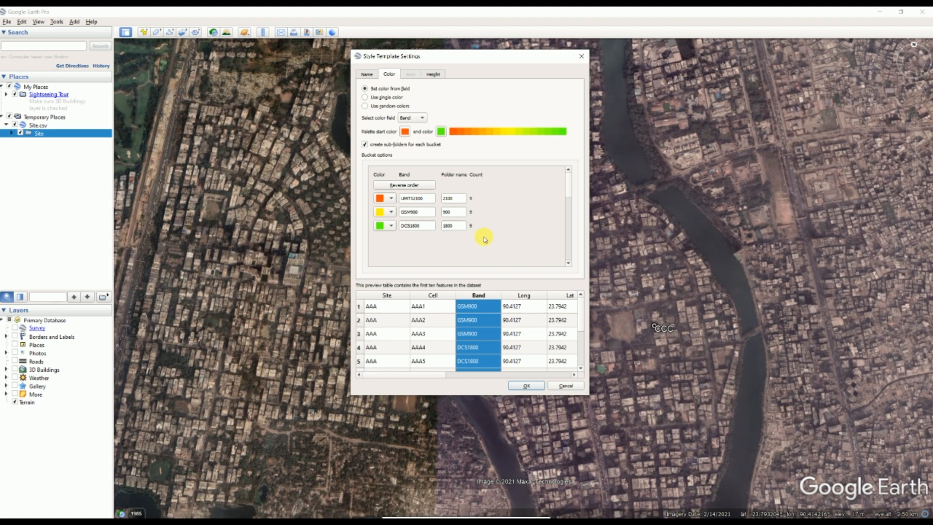
# Set the feature height from the Height field using the Continuous mapping method
pyautogui.click(433, 75)
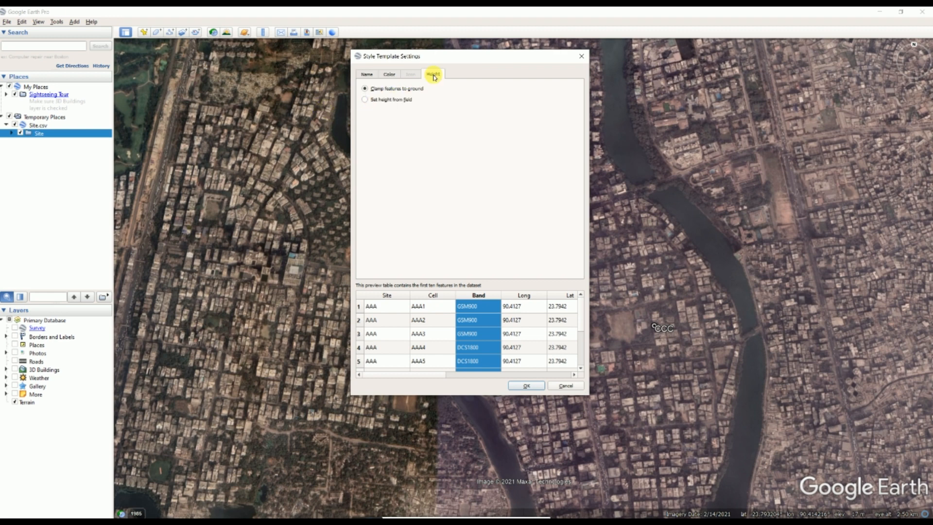
pyautogui.click(374, 100)
pyautogui.click(415, 112)
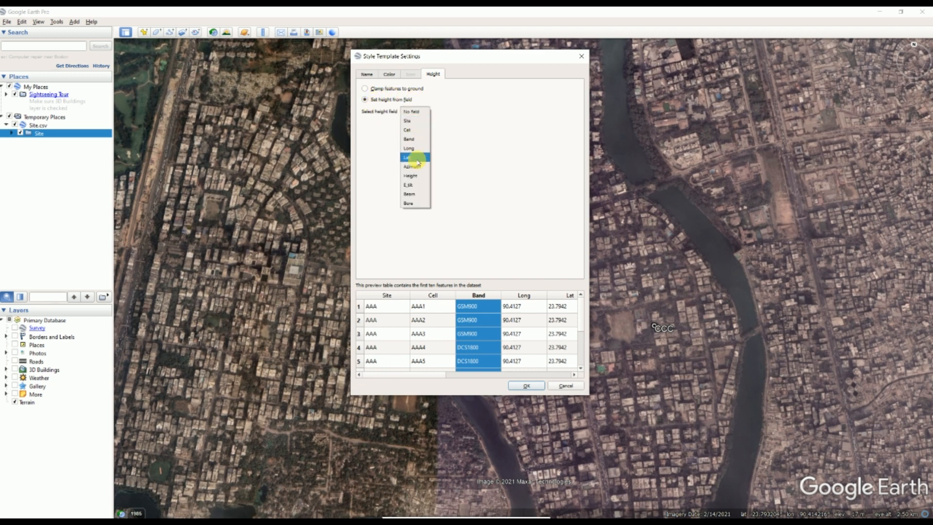
pyautogui.click(413, 176)
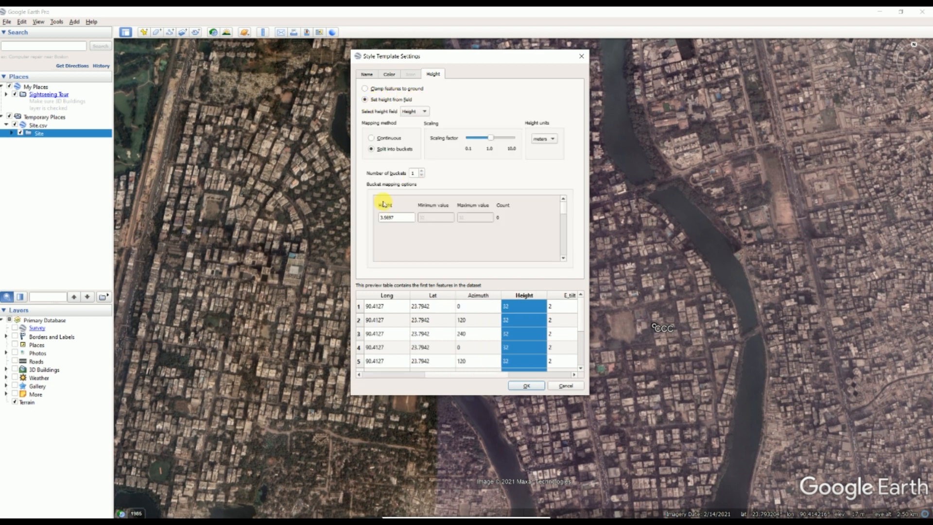
pyautogui.click(372, 138)
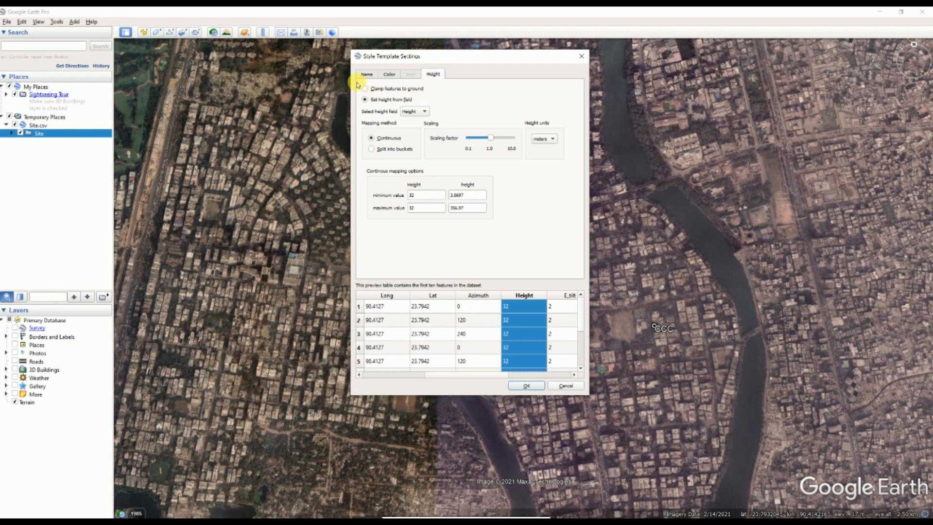
# Review the color and name settings, then accept them and save the style template as google in .kst format
pyautogui.click(387, 74)
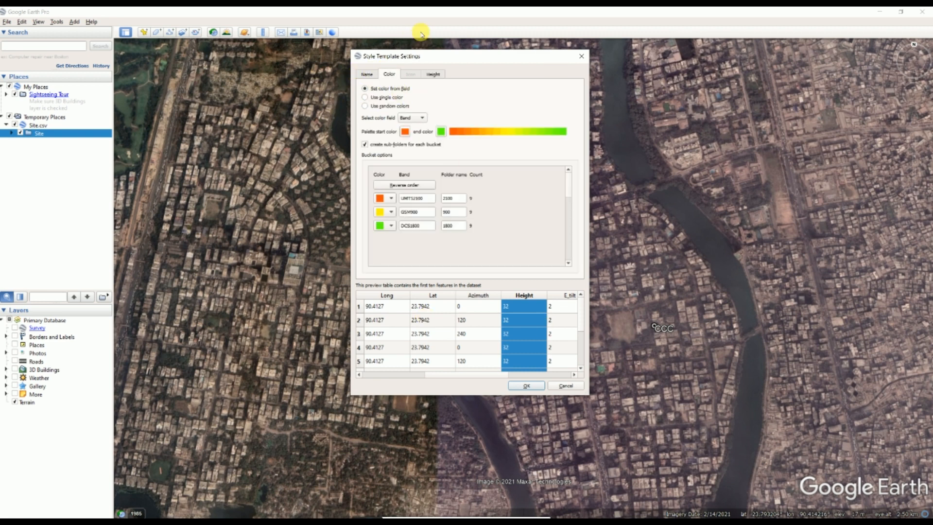
pyautogui.click(367, 73)
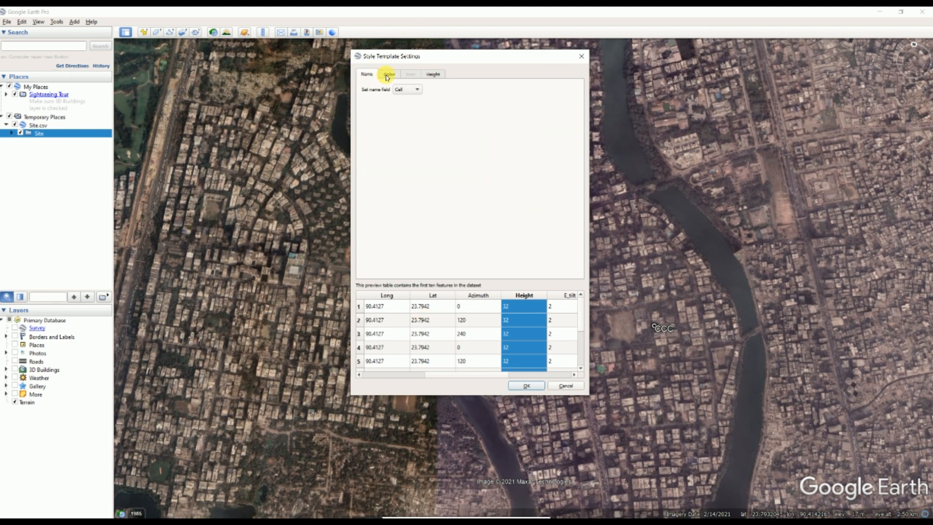
pyautogui.click(389, 74)
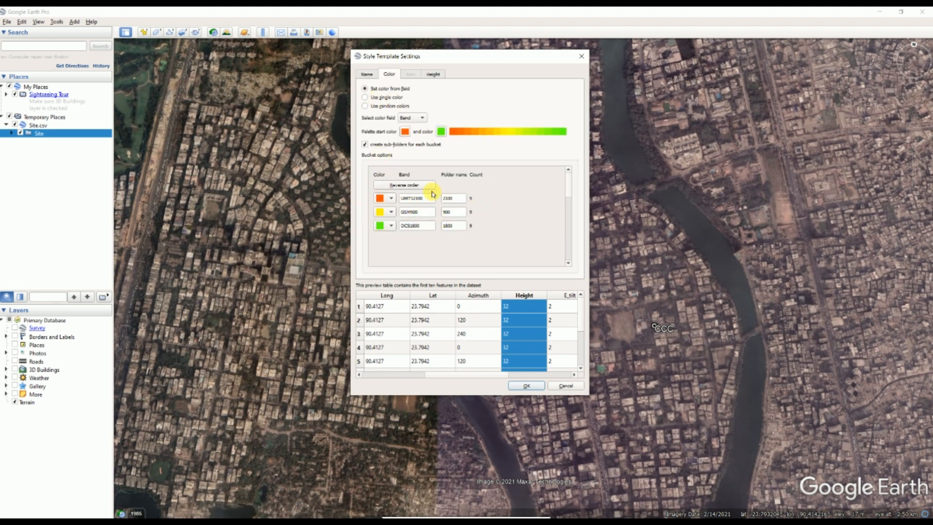
pyautogui.click(520, 387)
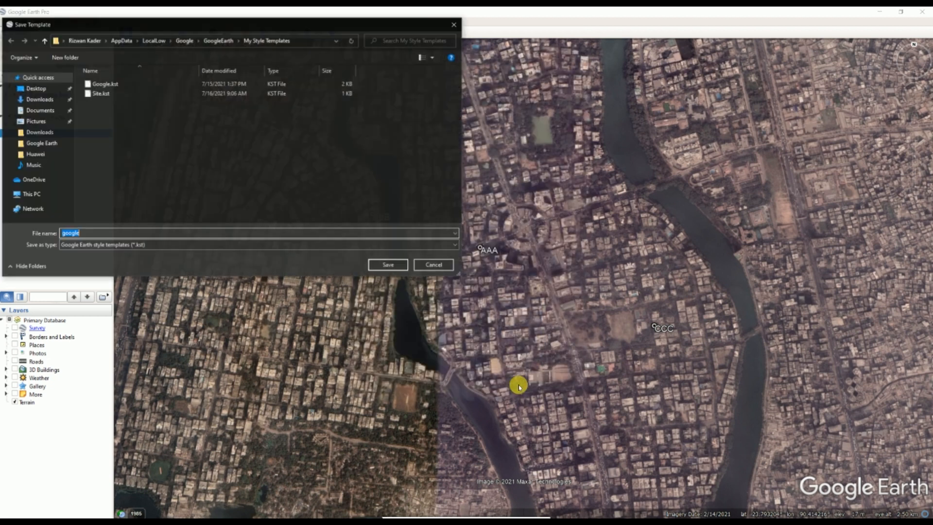
pyautogui.click(388, 265)
pyautogui.click(484, 267)
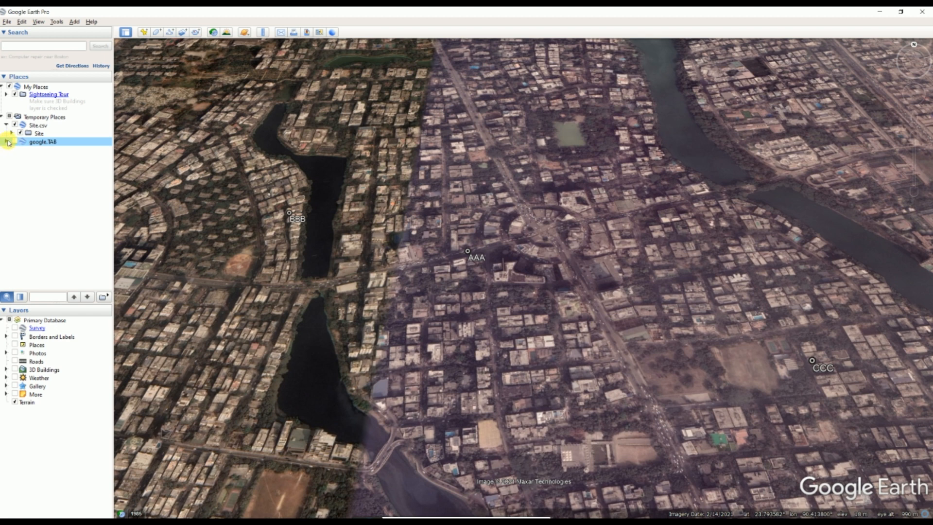
# Expand google.TAB down to its band folders, show all its sectors on the map and view them from straight above
pyautogui.click(7, 142)
pyautogui.click(11, 149)
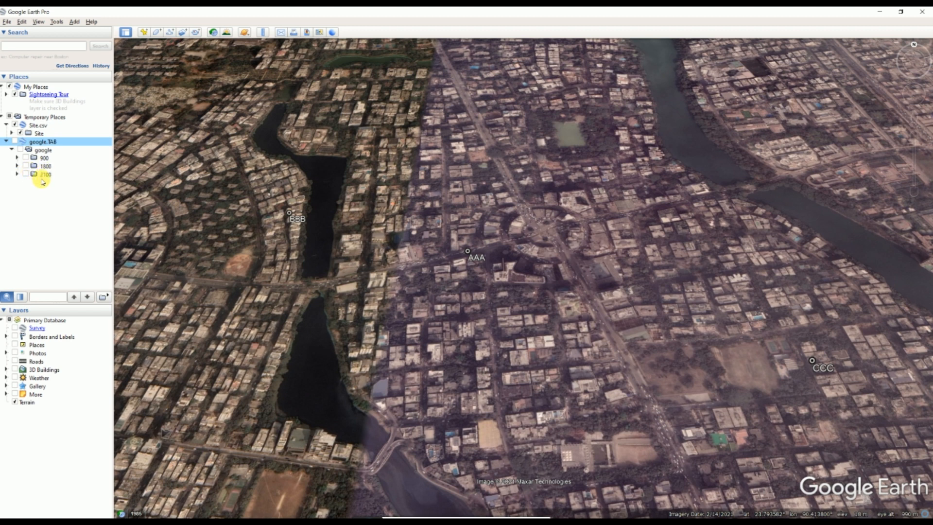
pyautogui.click(15, 142)
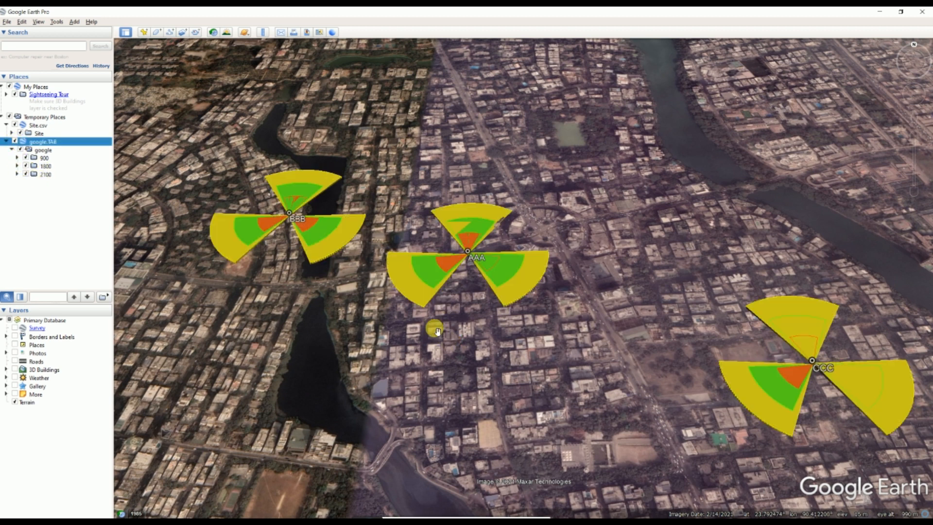
pyautogui.press('r')
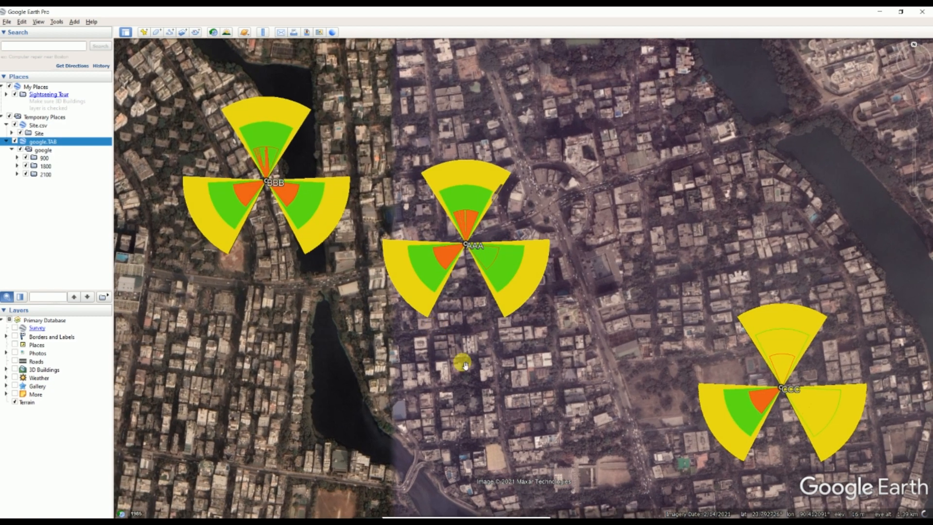
pyautogui.scroll(-3, 489, 346)
pyautogui.scroll(-3, 489, 346)
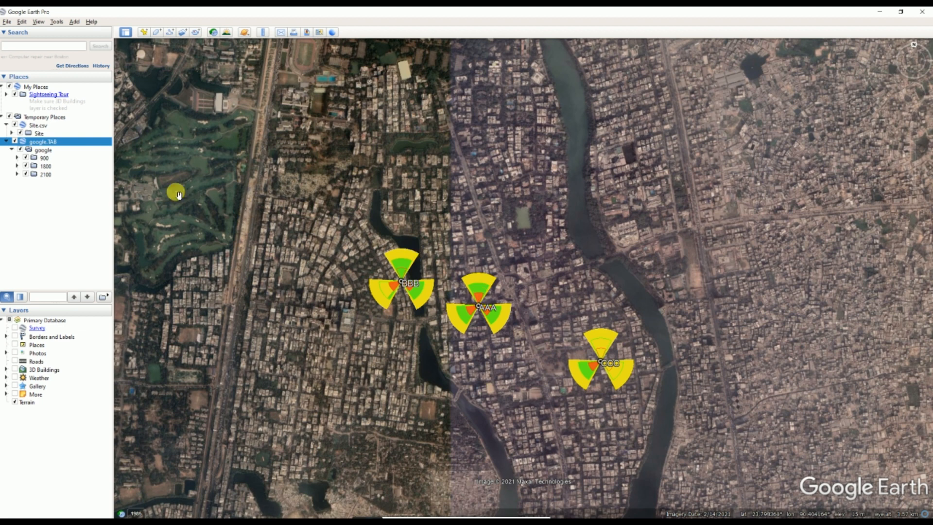
# Hide and show the 900 folder and the 2100 folder in turn to check each band's sectors
pyautogui.click(26, 158)
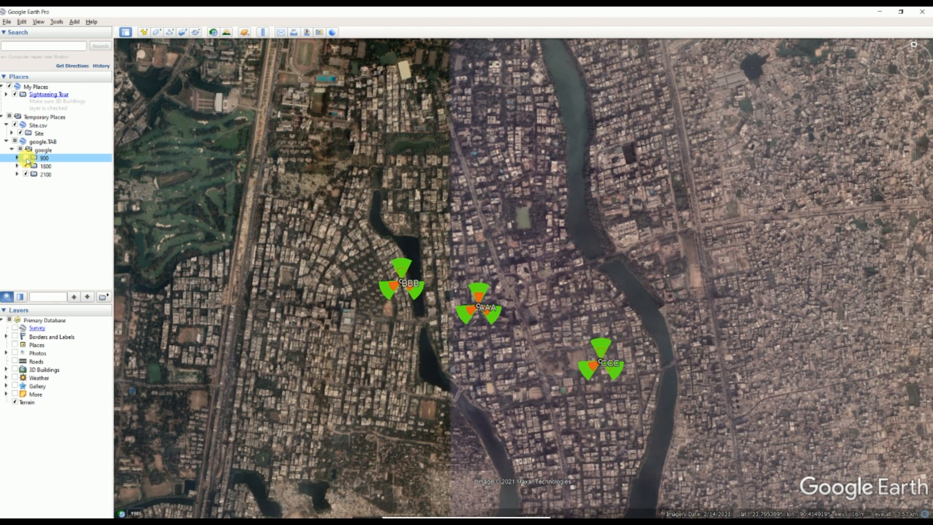
pyautogui.click(26, 159)
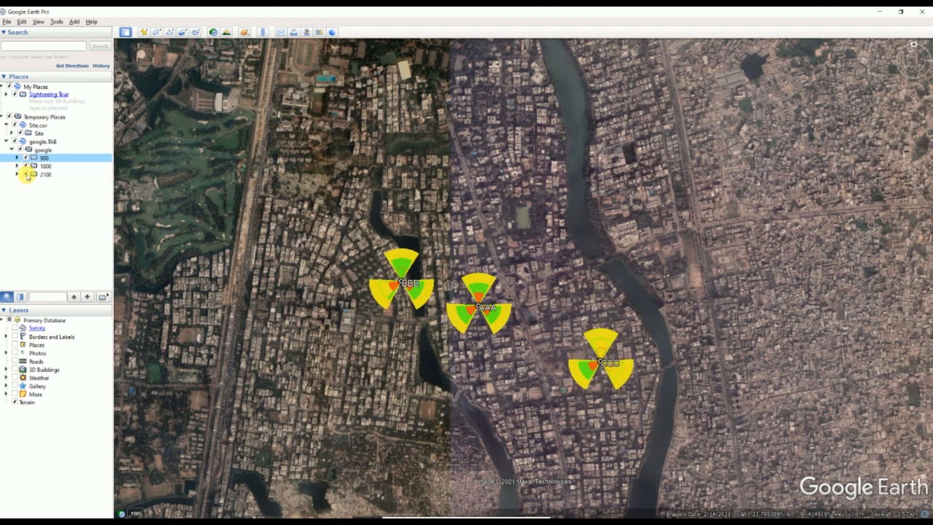
pyautogui.click(26, 175)
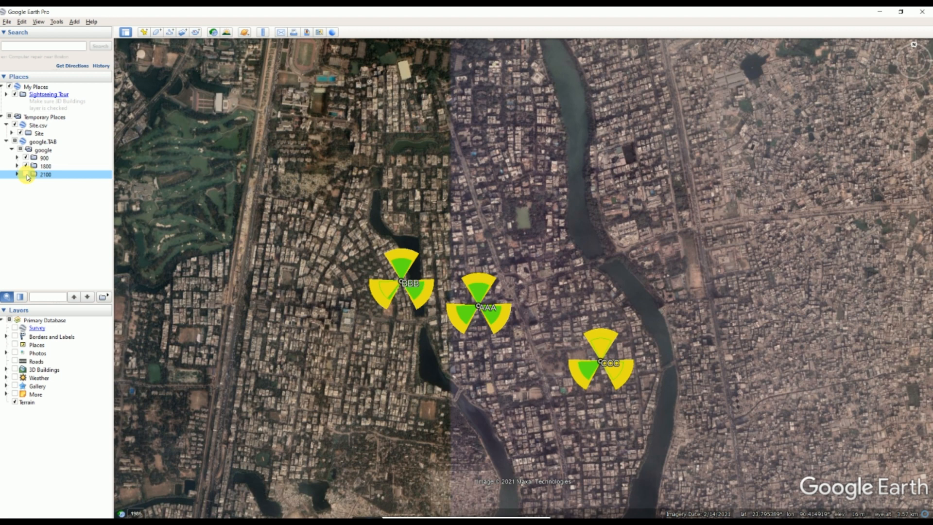
pyautogui.click(26, 174)
pyautogui.scroll(2, 145, 333)
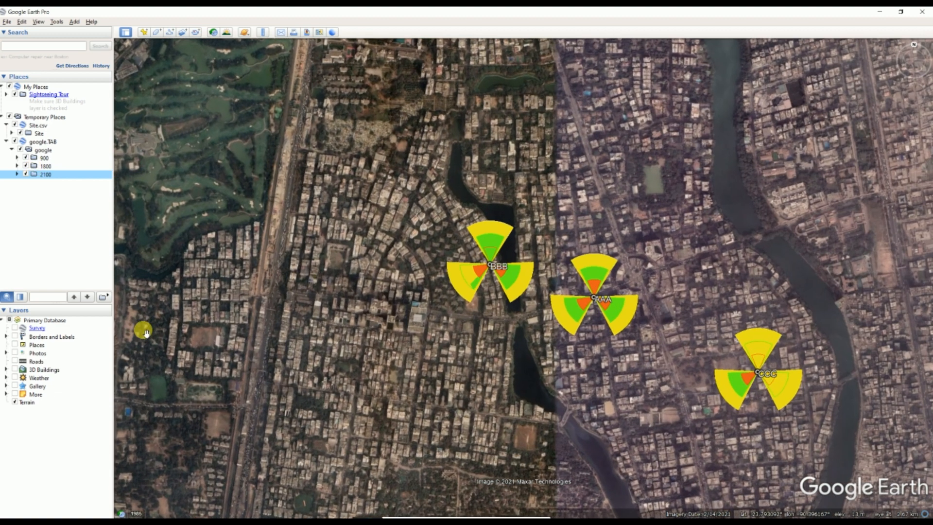
pyautogui.scroll(-2, 146, 333)
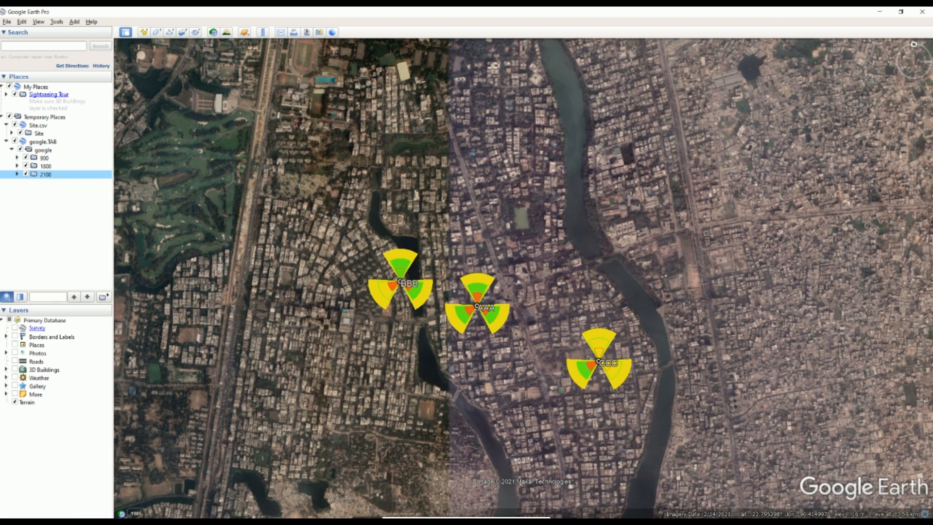
pyautogui.click(839, 516)
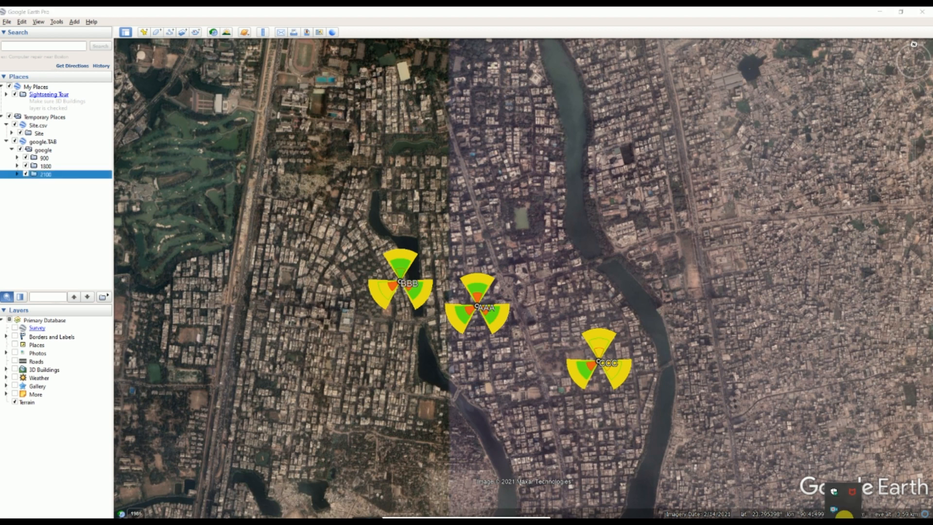